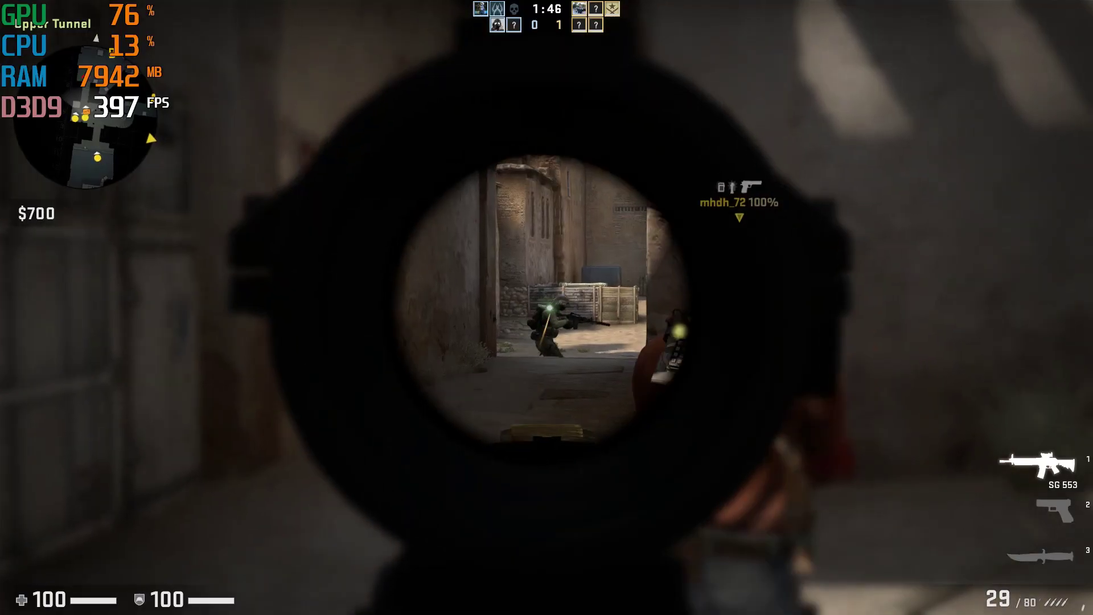
pyautogui.click(546, 307)
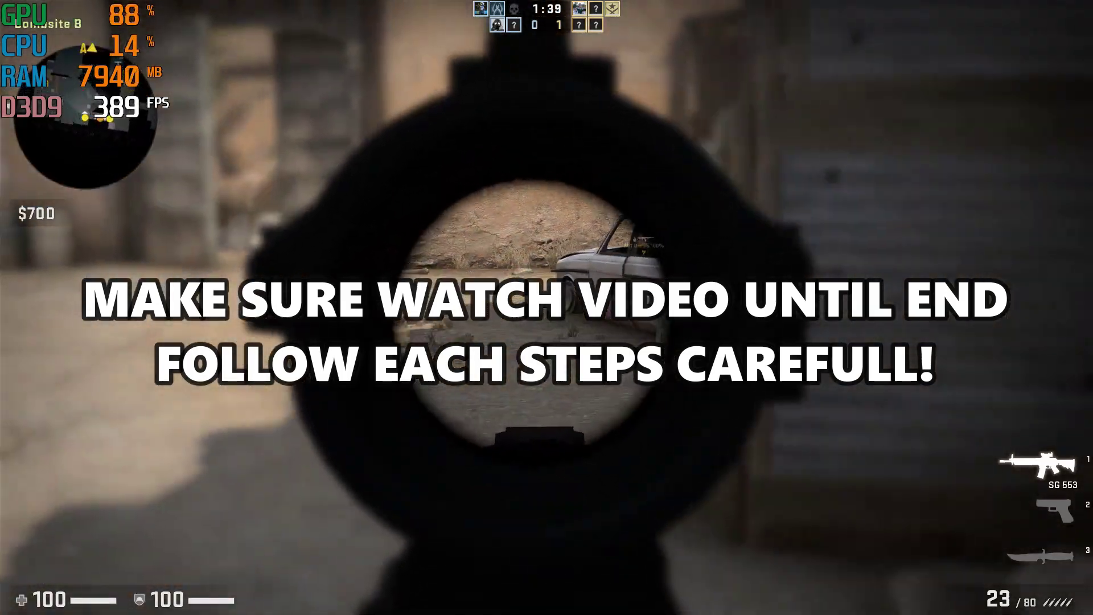
pyautogui.rightClick(546, 307)
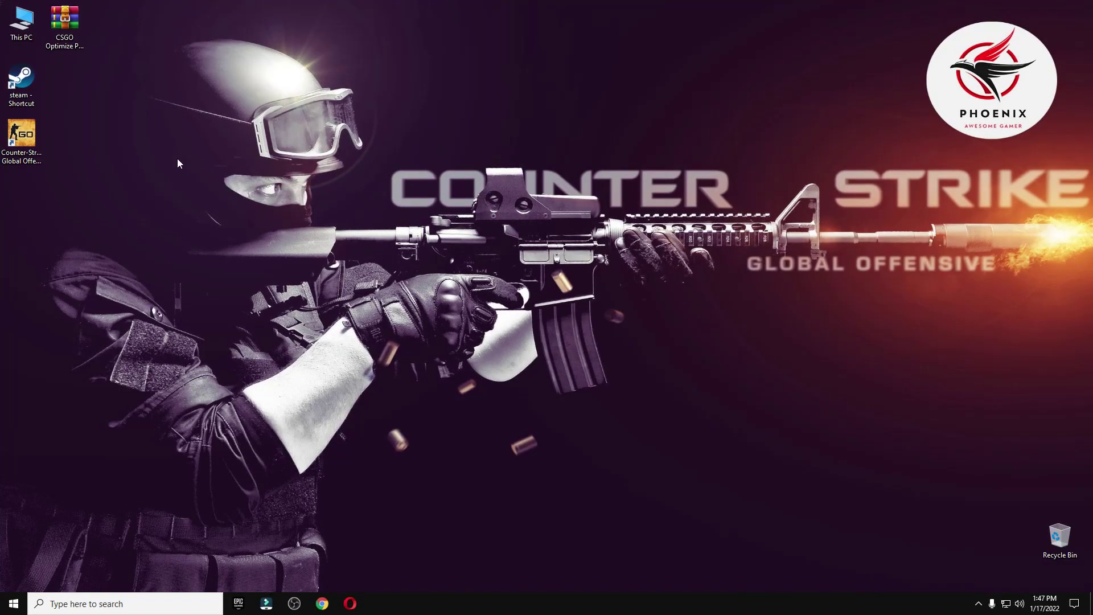
# Open the Counter-Strike Global Offensive folder under Steam\steamapps\common on the Gaming (D:) drive.
pyautogui.doubleClick(12, 20)
pyautogui.doubleClick(298, 162)
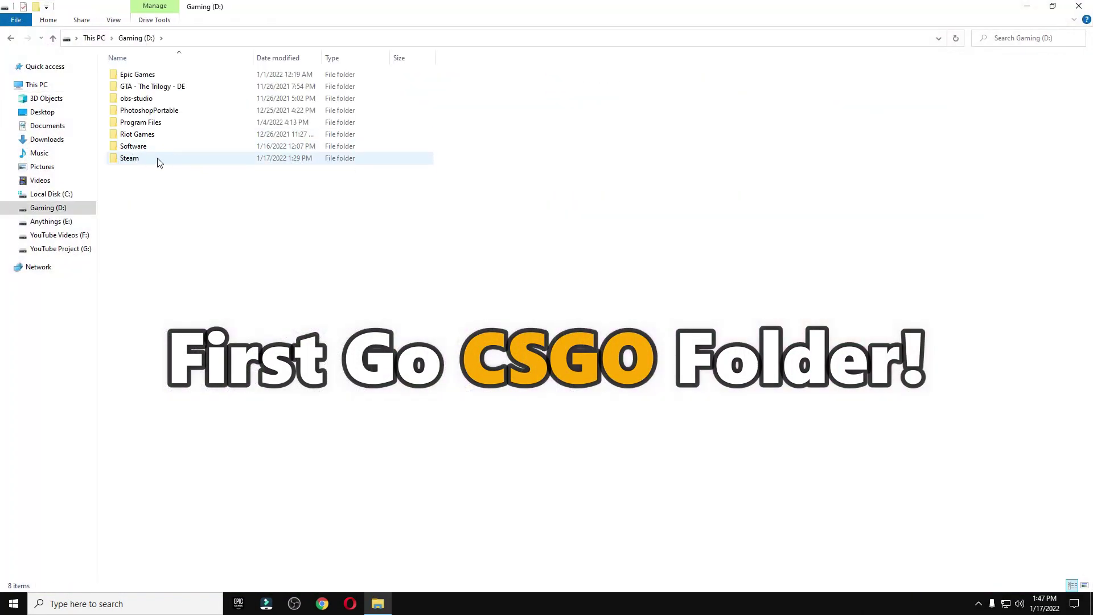
pyautogui.doubleClick(158, 164)
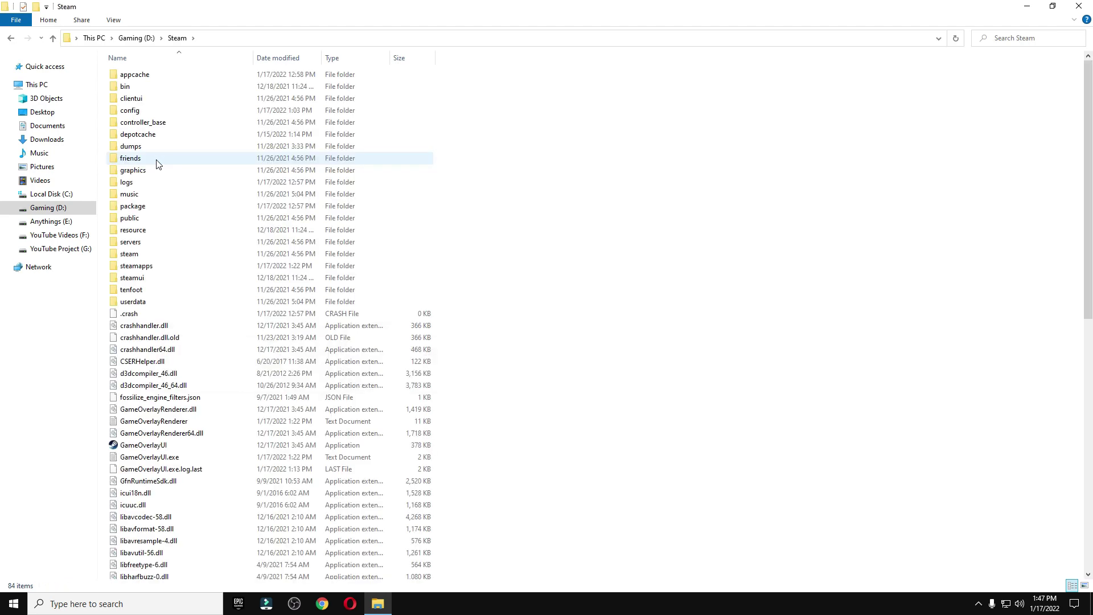
pyautogui.click(164, 267)
pyautogui.doubleClick(164, 267)
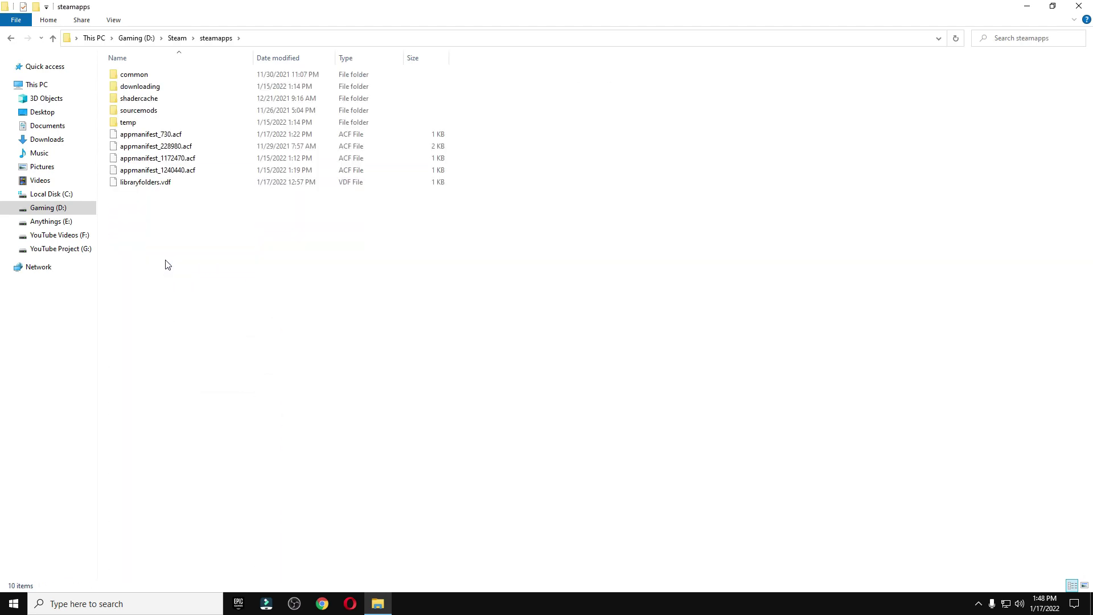
pyautogui.doubleClick(155, 75)
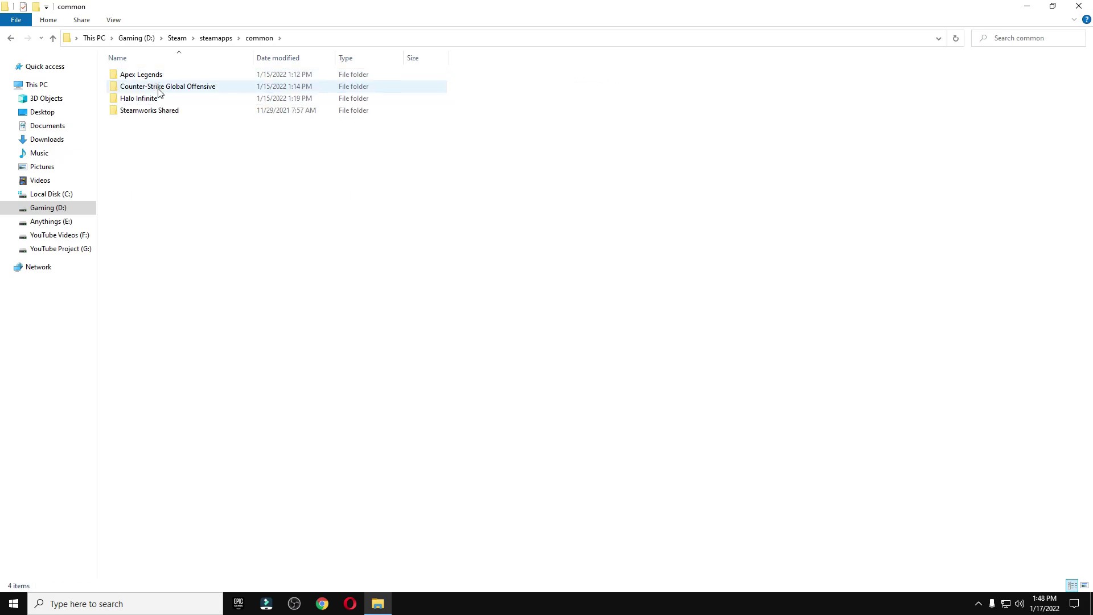
pyautogui.doubleClick(171, 91)
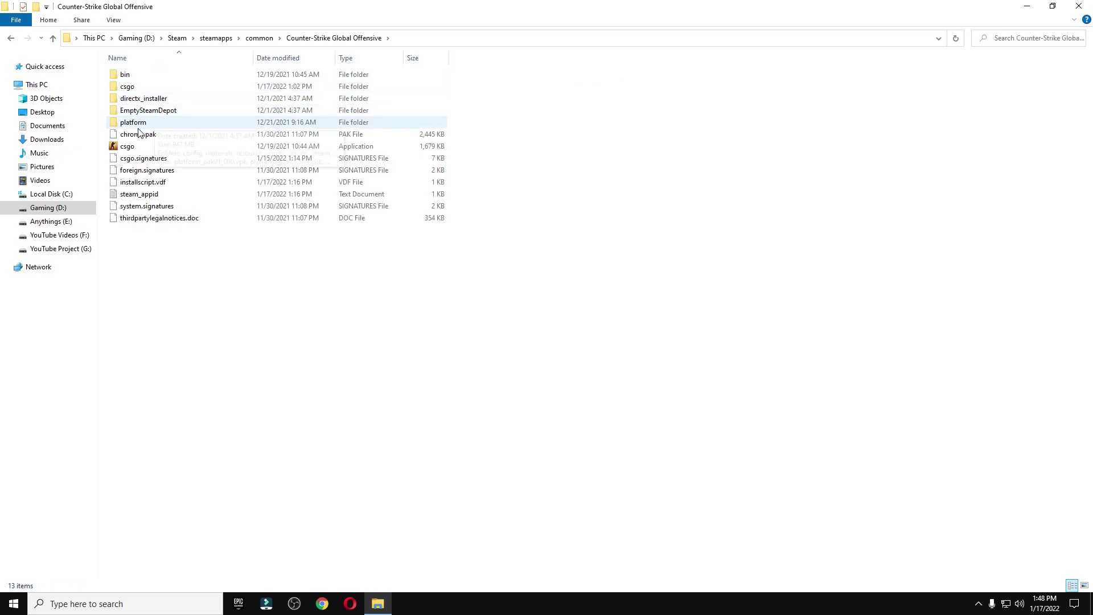
# Open the properties of the csgo application and show its compatibility settings.
pyautogui.click(129, 149)
pyautogui.rightClick(130, 149)
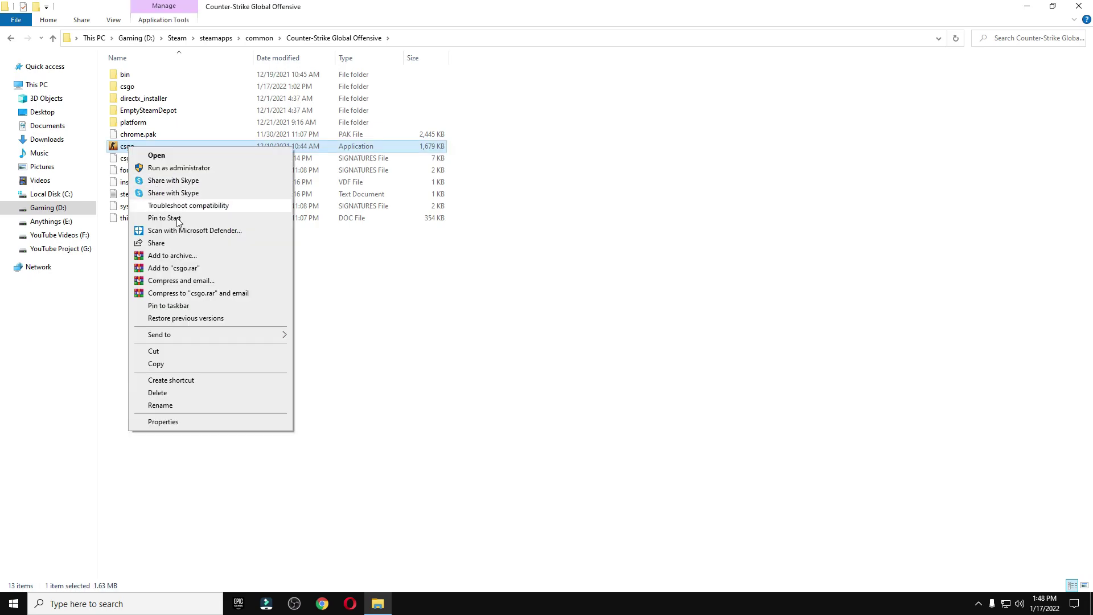
pyautogui.click(234, 412)
pyautogui.moveTo(237, 161); pyautogui.dragTo(625, 121)
pyautogui.click(622, 146)
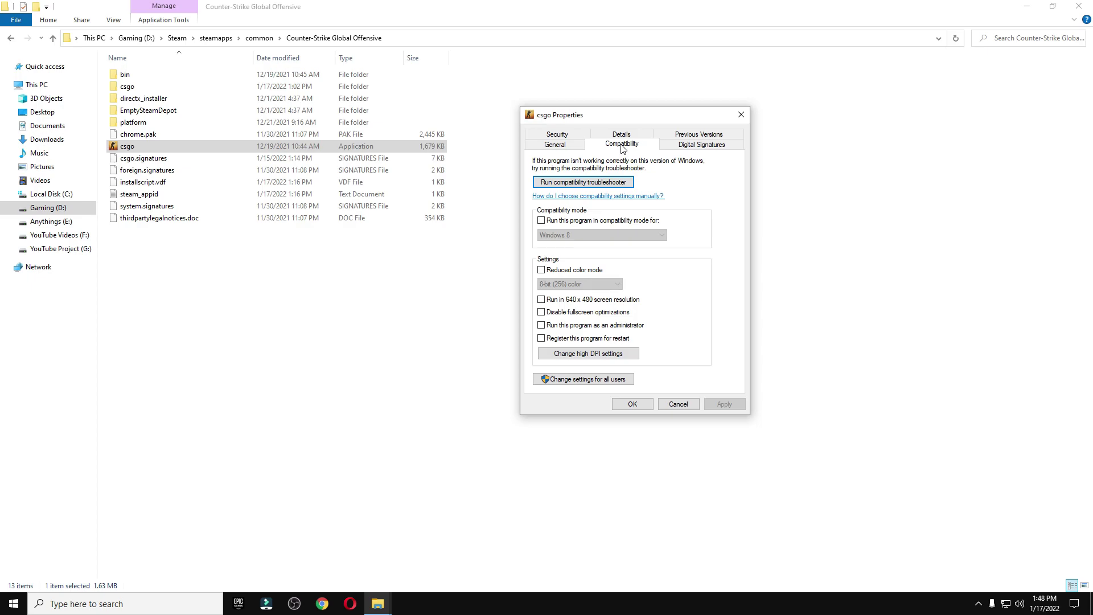
# Override csgo's high DPI scaling behavior with scaling performed by Application, confirm the properties and close the folder window.
pyautogui.click(588, 354)
pyautogui.moveTo(632, 156); pyautogui.dragTo(851, 141)
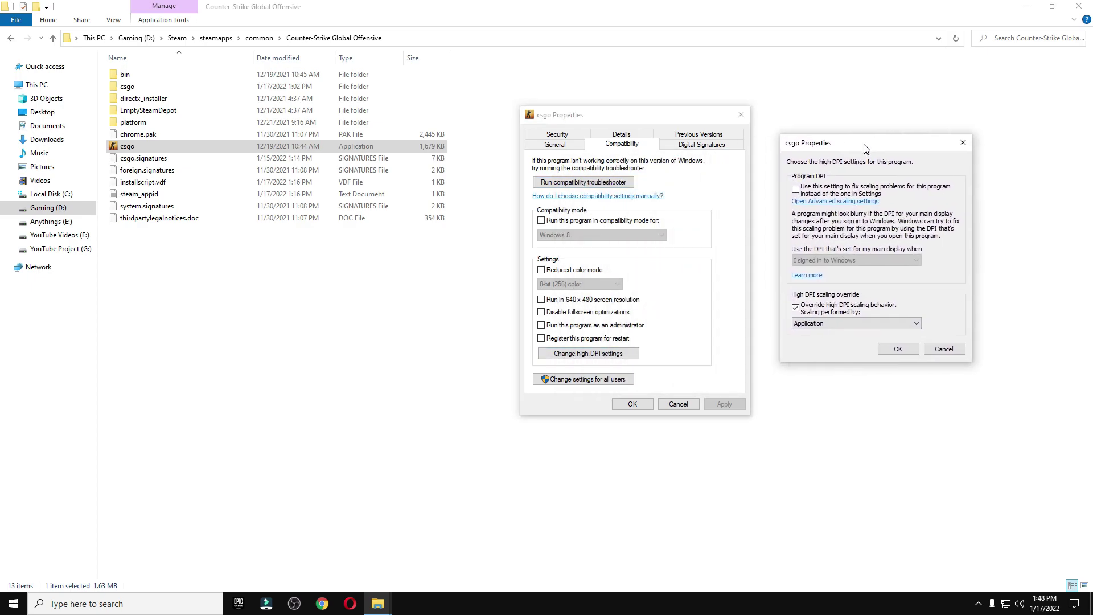
pyautogui.click(796, 307)
pyautogui.click(806, 320)
pyautogui.click(813, 331)
pyautogui.click(894, 350)
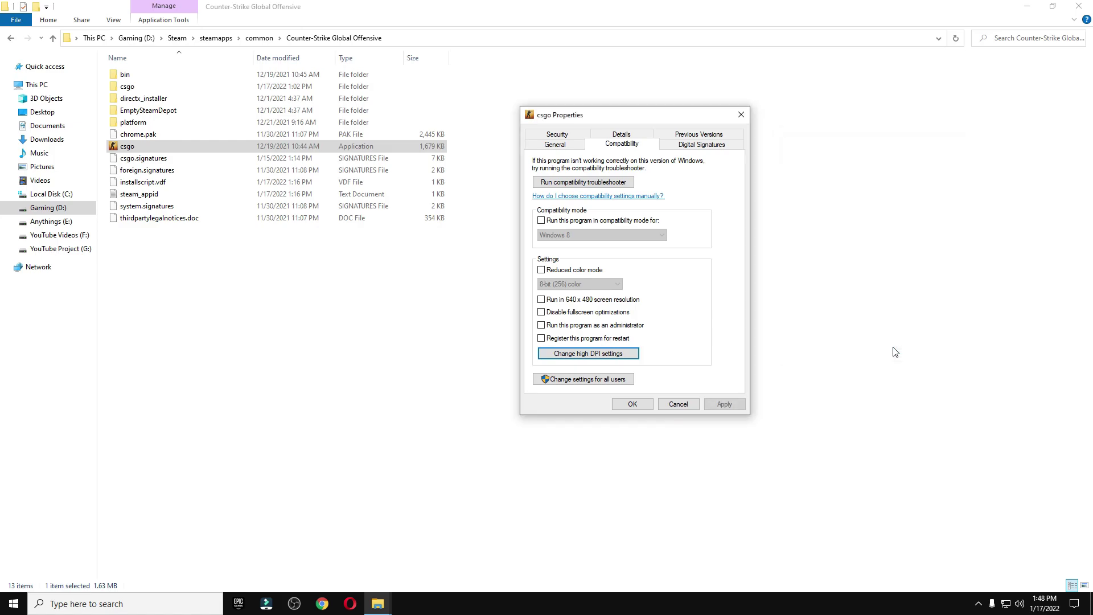
pyautogui.click(734, 404)
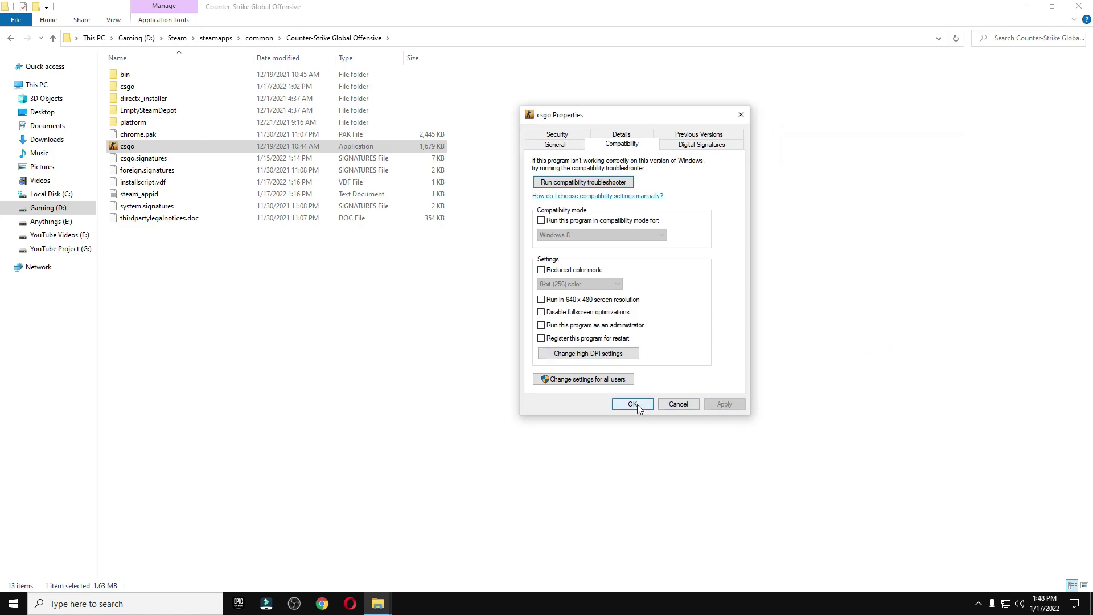
pyautogui.click(637, 404)
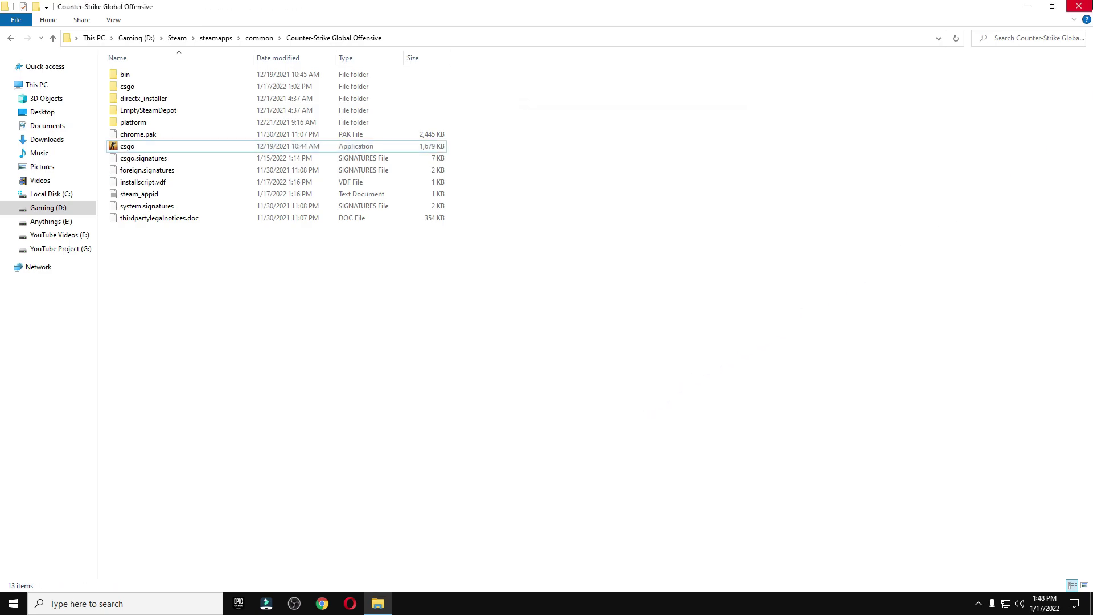
pyautogui.click(1079, 5)
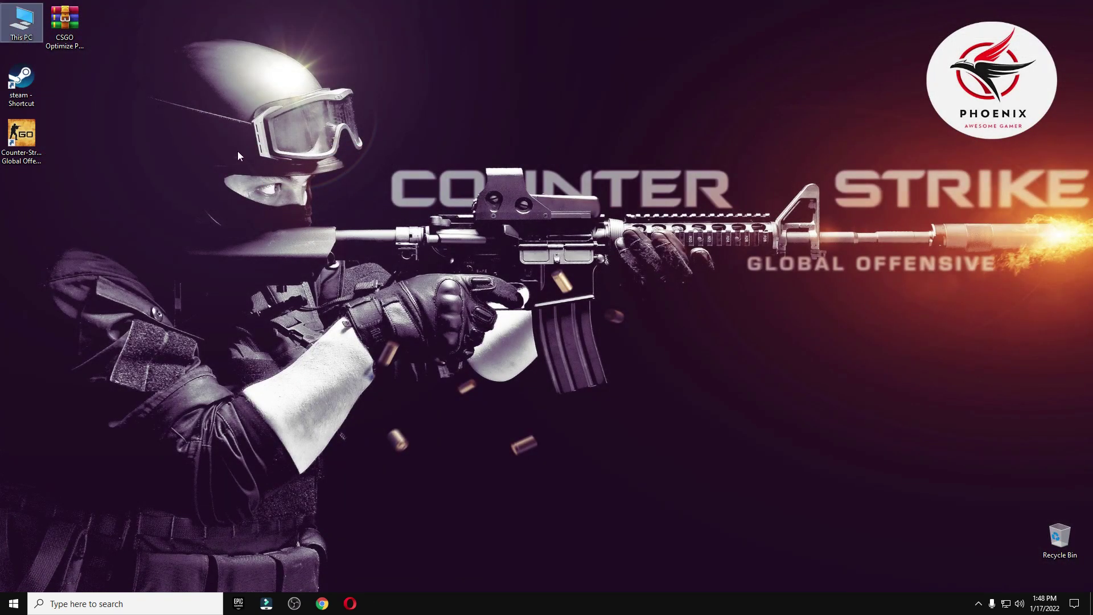
# Move the CSGO Optimize Pack 2022 archive to the middle of the desktop and extract it there.
pyautogui.moveTo(64, 23); pyautogui.dragTo(518, 118)
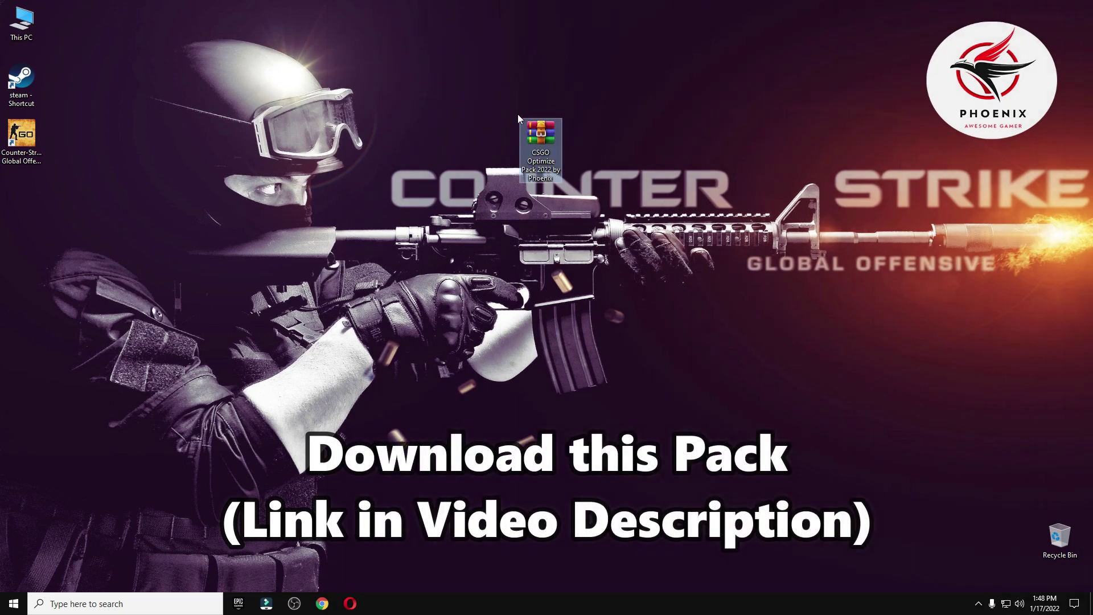
pyautogui.rightClick(538, 139)
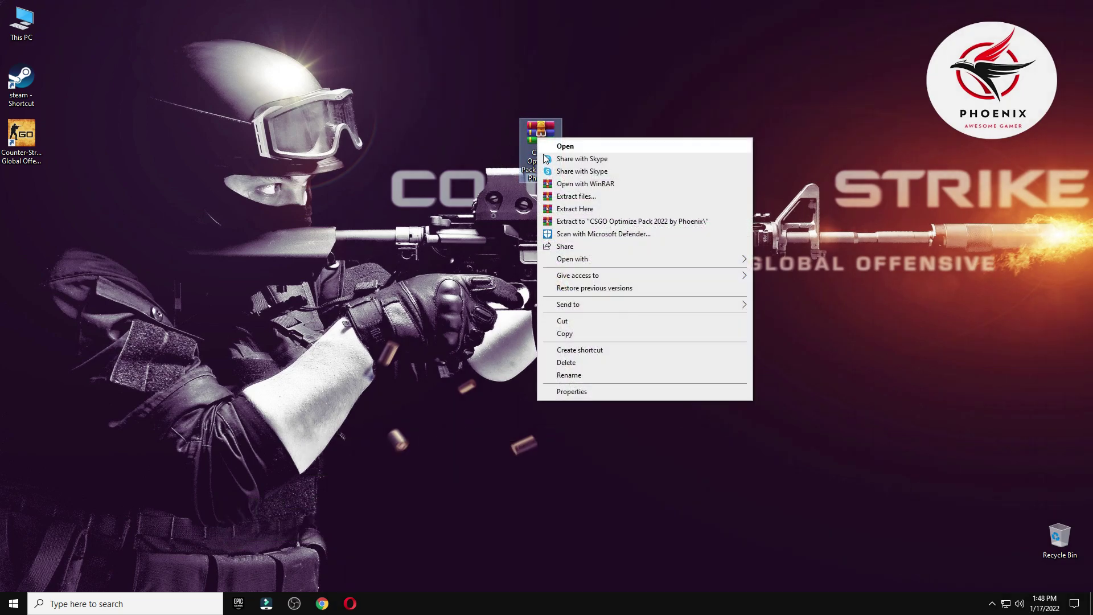
pyautogui.click(573, 210)
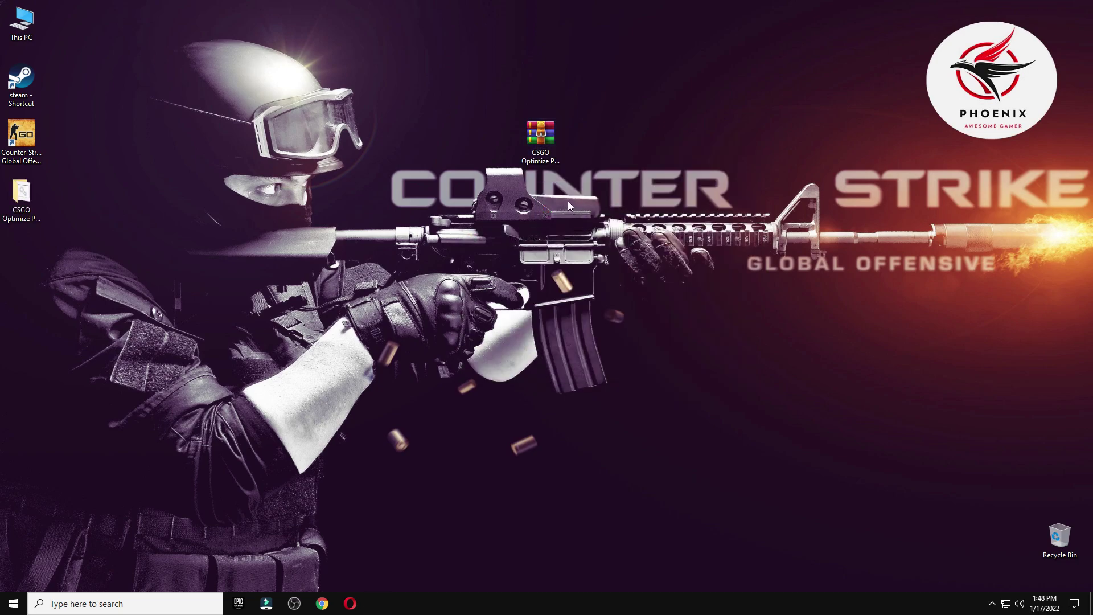
# Open the extracted CSGO Optimize Pack 2022 folder and show it in a smaller, non-maximized window.
pyautogui.moveTo(34, 194); pyautogui.dragTo(1058, 538)
pyautogui.moveTo(500, 142); pyautogui.dragTo(546, 146)
pyautogui.doubleClick(546, 146)
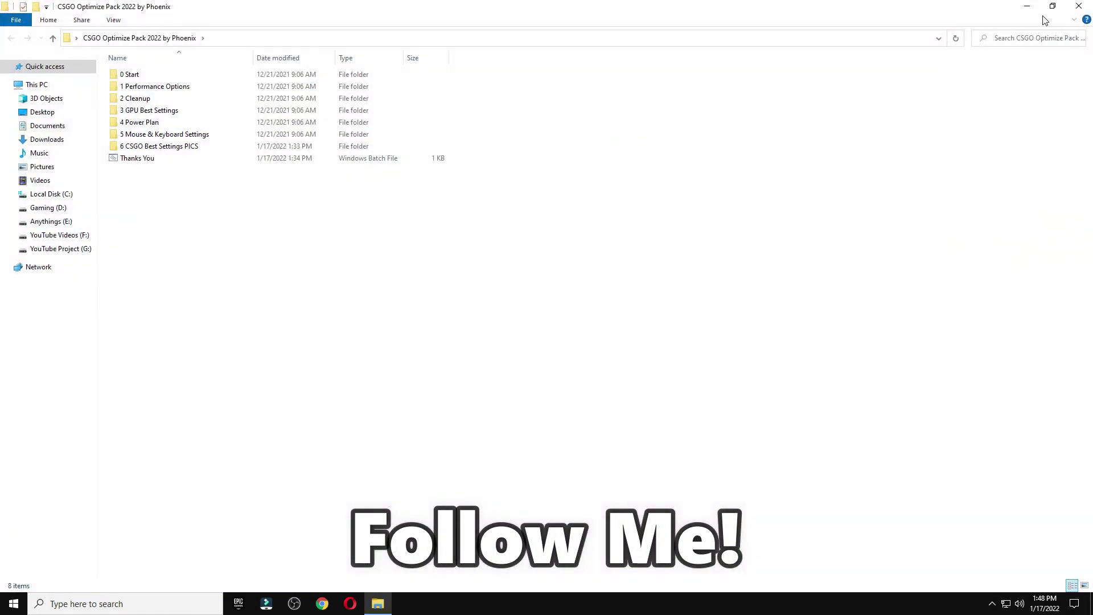
pyautogui.click(1052, 6)
pyautogui.moveTo(566, 89); pyautogui.dragTo(523, 47)
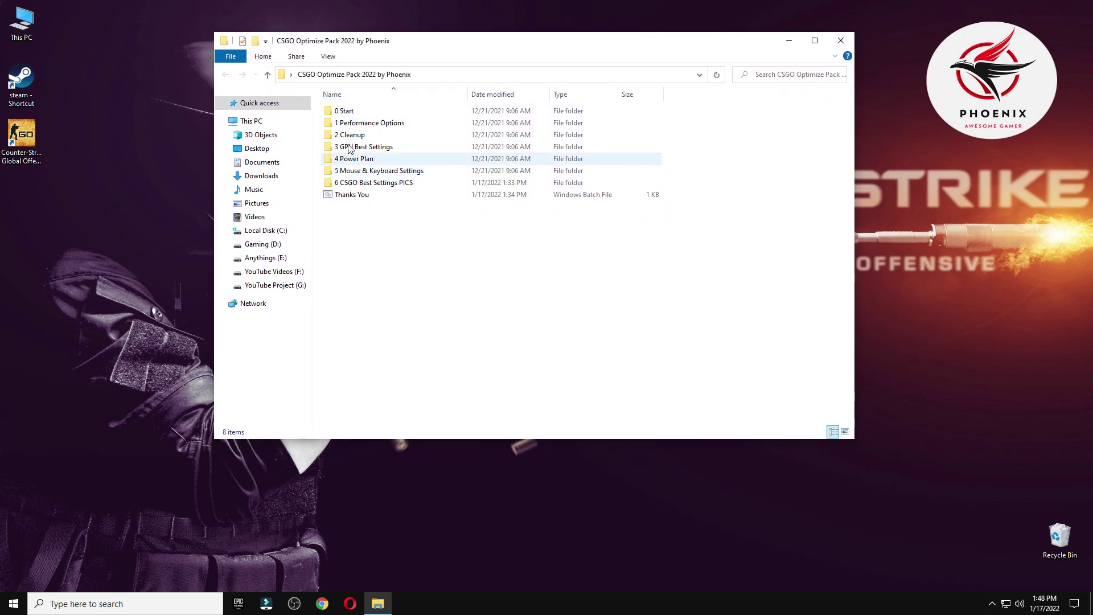
# Launch Create A Restore Point from the 0 Start folder and confirm system protection is turned on for Local Disk (C:).
pyautogui.doubleClick(348, 111)
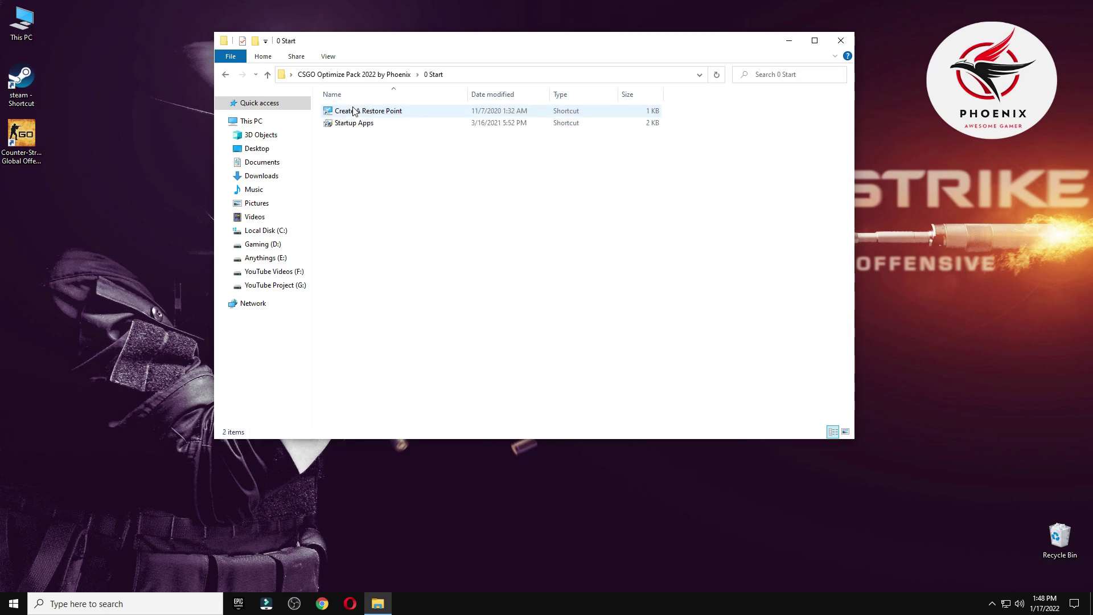
pyautogui.doubleClick(392, 112)
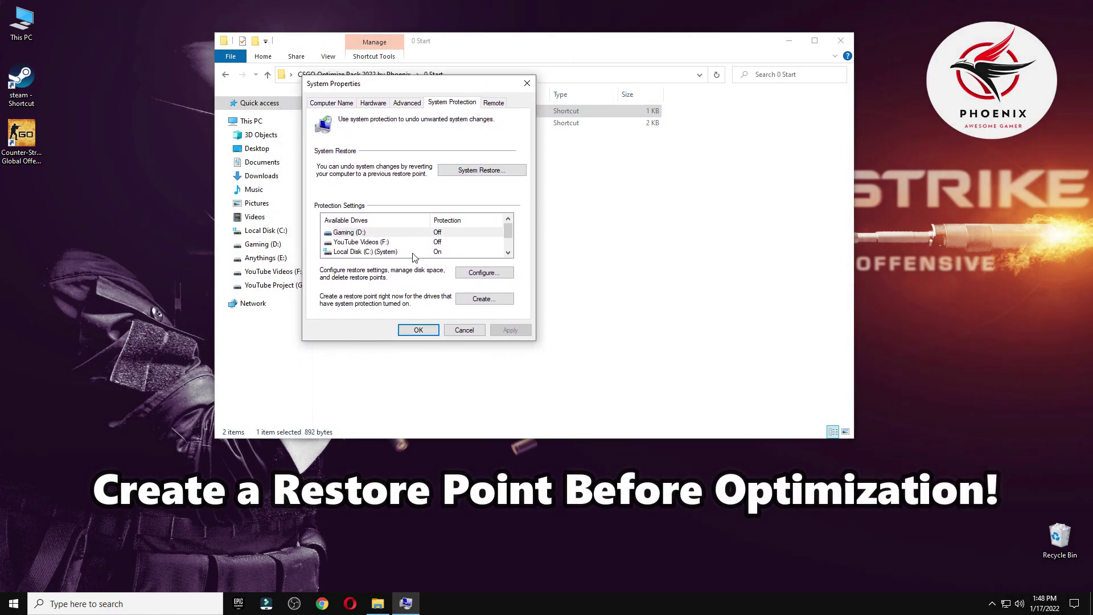
pyautogui.click(422, 254)
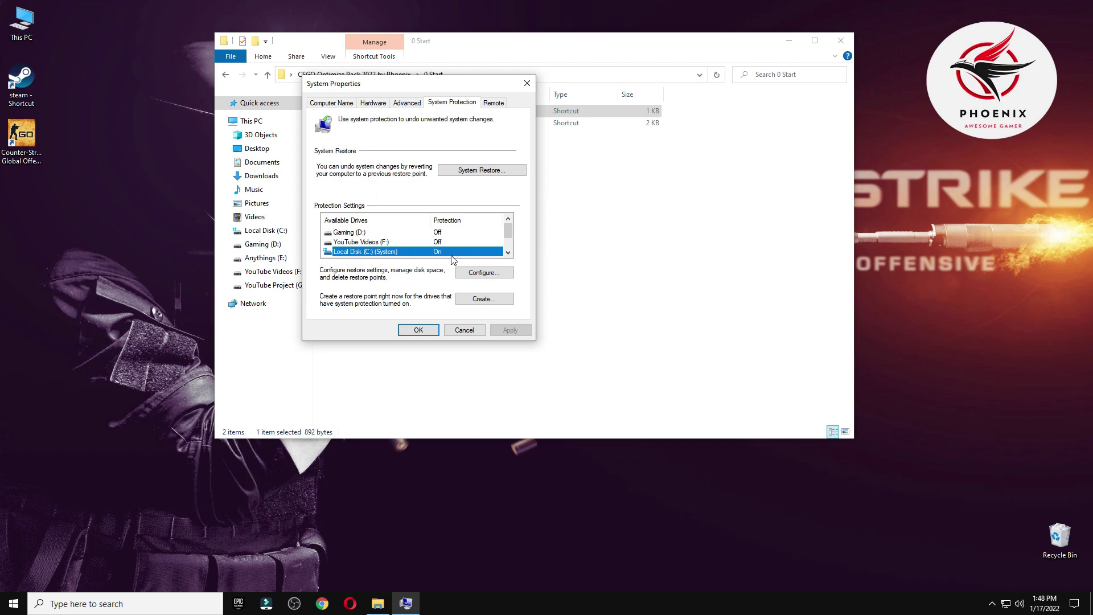
pyautogui.click(469, 274)
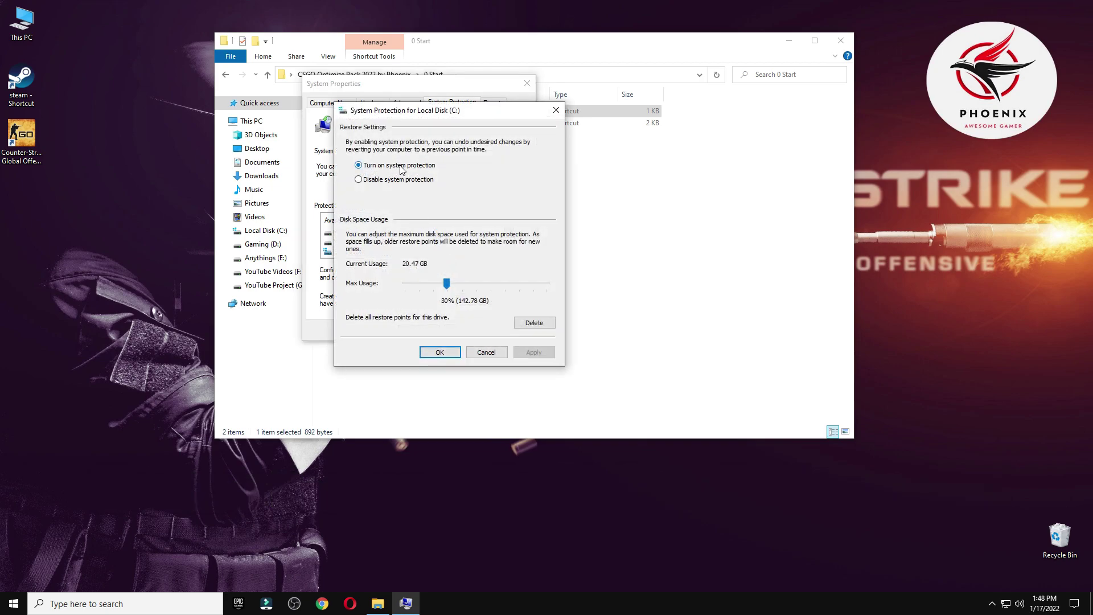
pyautogui.click(440, 351)
# Create a restore point described as CSGO OPTIMIZATION and close System Properties.
pyautogui.click(481, 300)
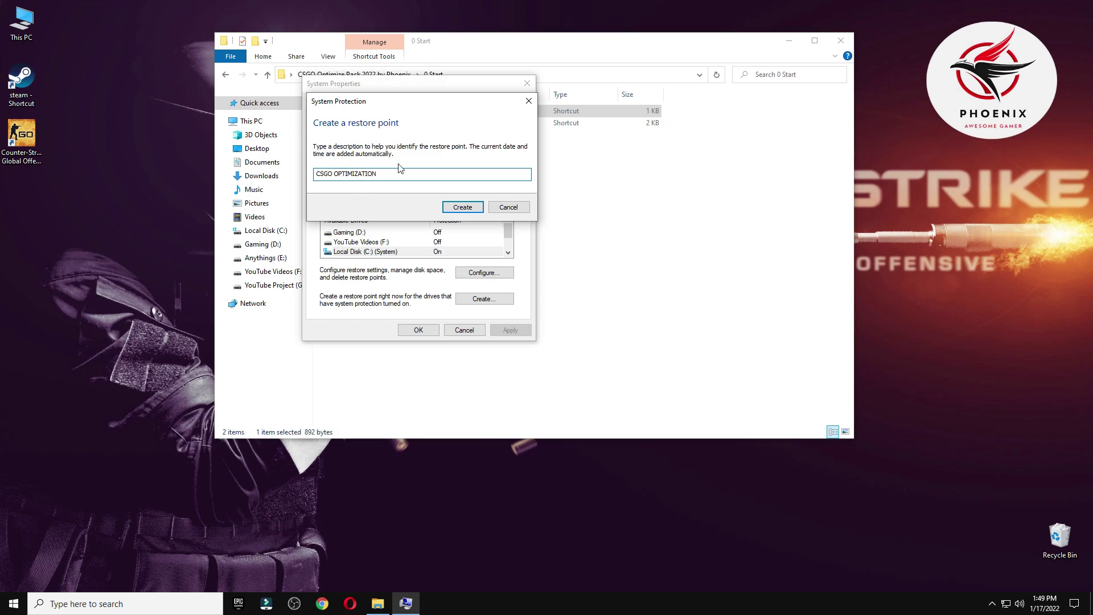
pyautogui.click(473, 206)
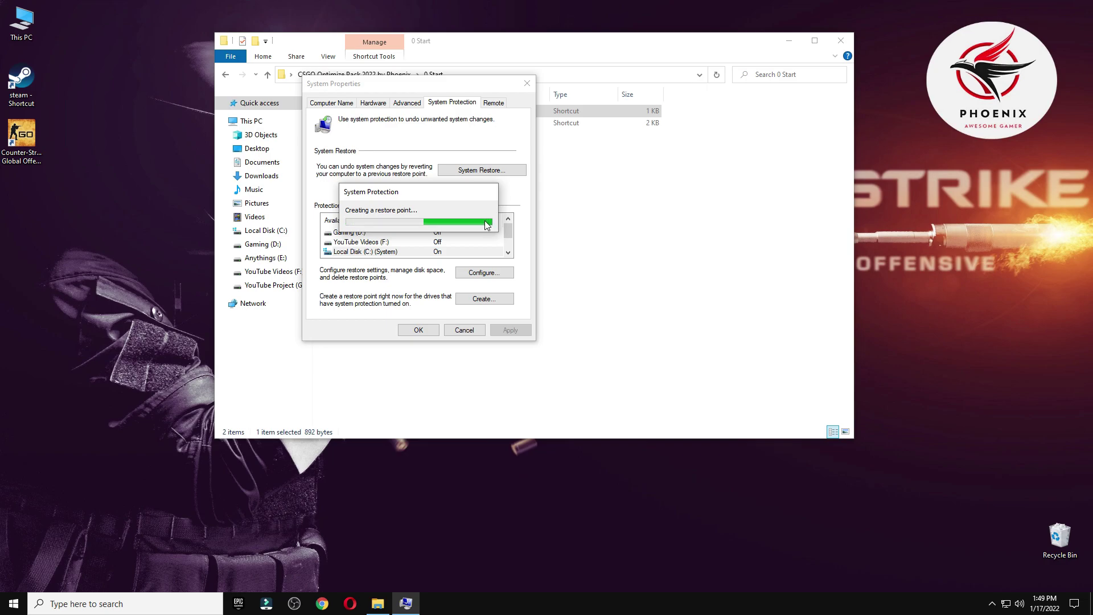
pyautogui.click(481, 216)
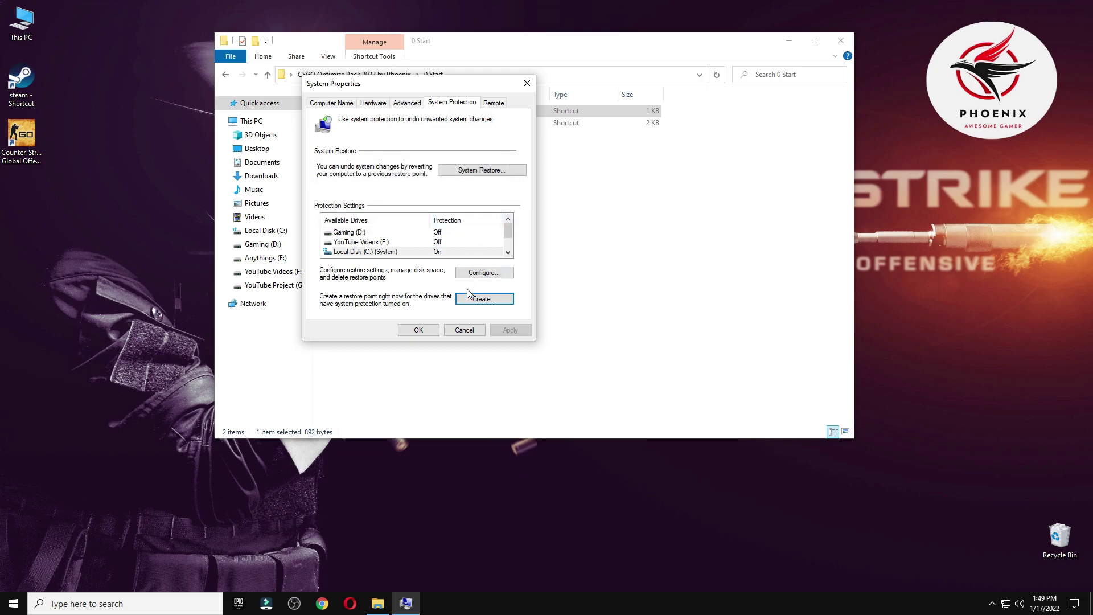
pyautogui.click(418, 330)
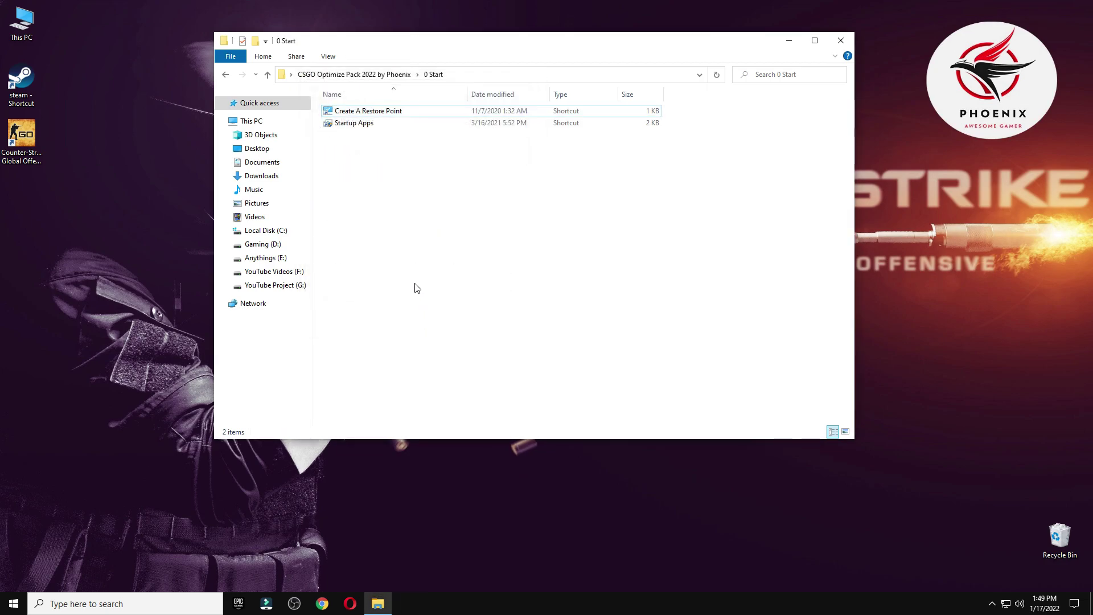
# Launch Startup Apps and check the startup status of Skype, Adobe Updater, Cortana, Creative Cloud, UTorrent and Vanguard, and close Task Manager.
pyautogui.doubleClick(354, 123)
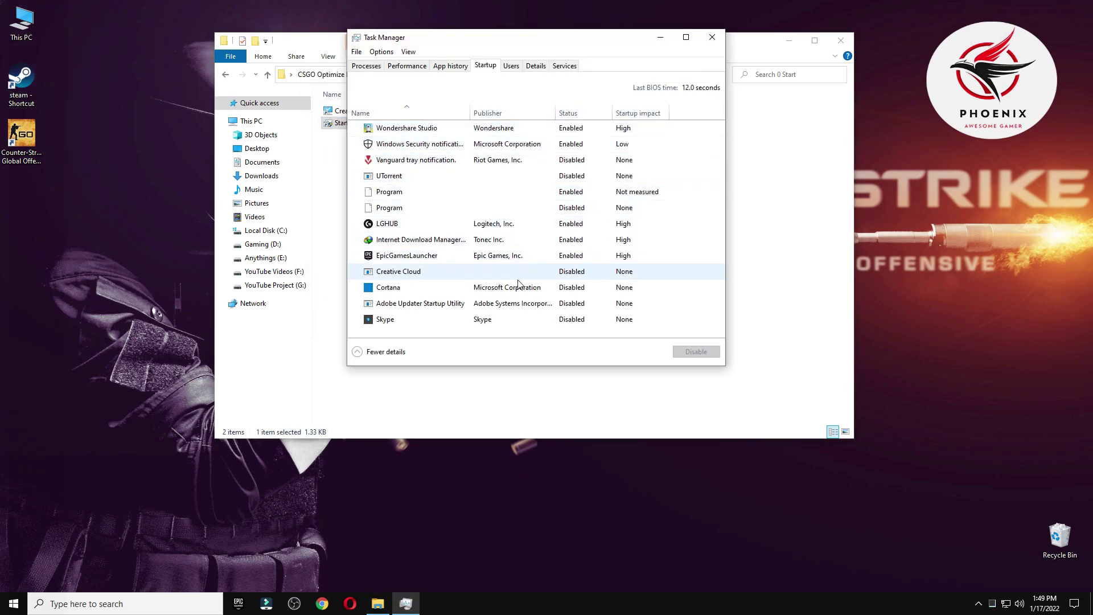
pyautogui.click(492, 320)
pyautogui.click(689, 351)
pyautogui.click(564, 322)
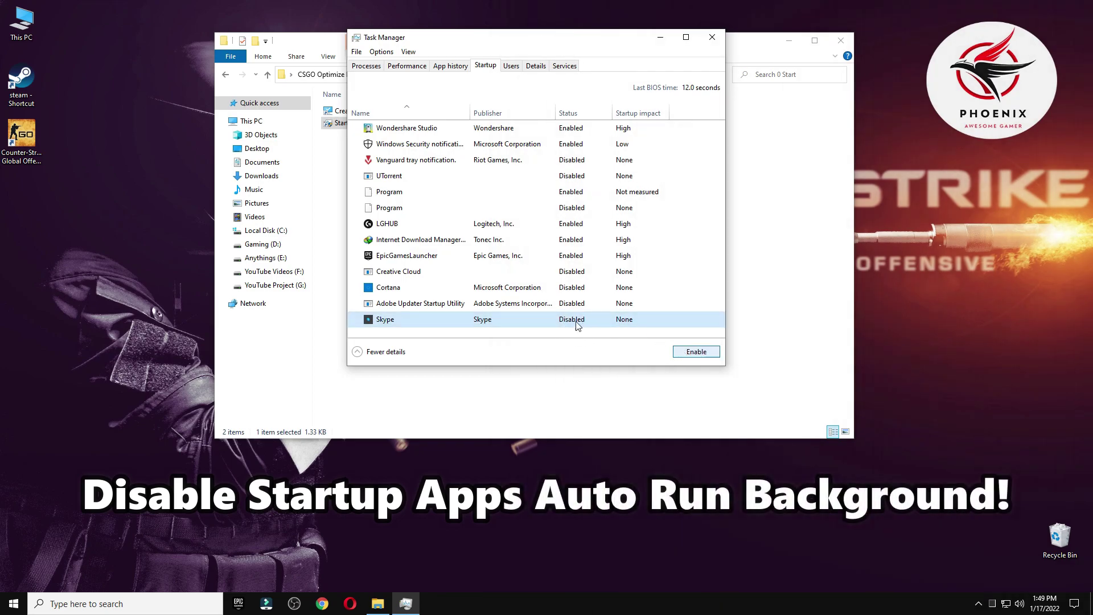
pyautogui.click(578, 305)
pyautogui.click(561, 290)
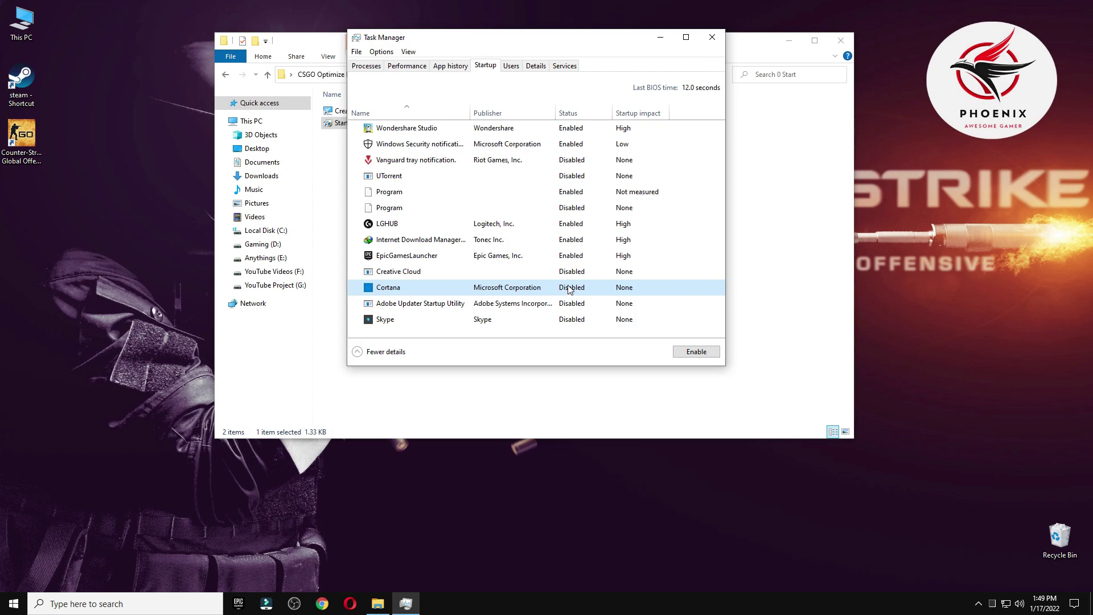
pyautogui.click(430, 270)
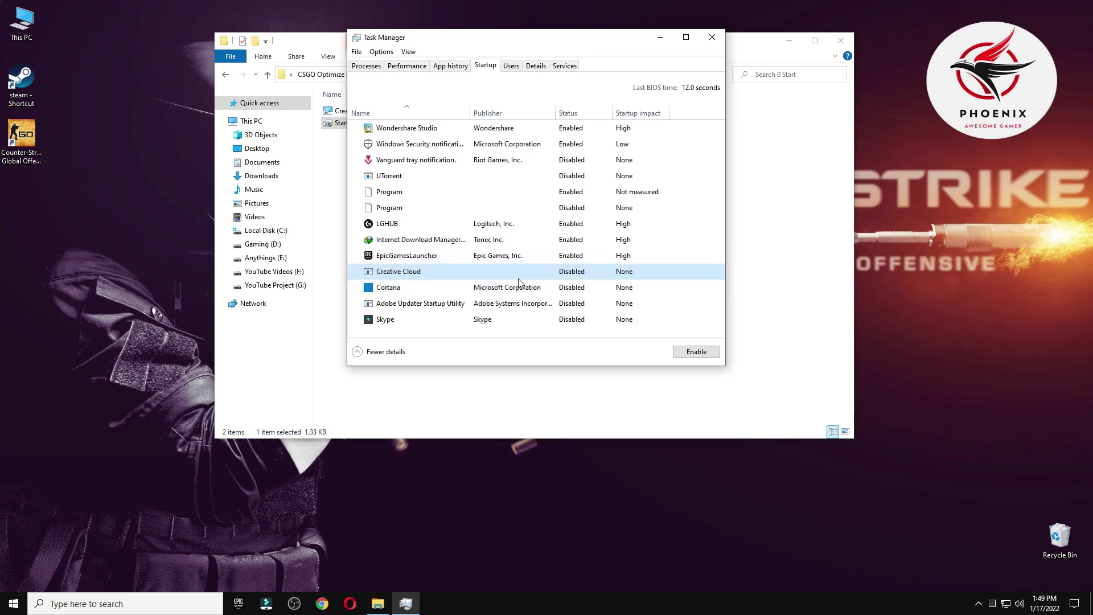
pyautogui.click(554, 178)
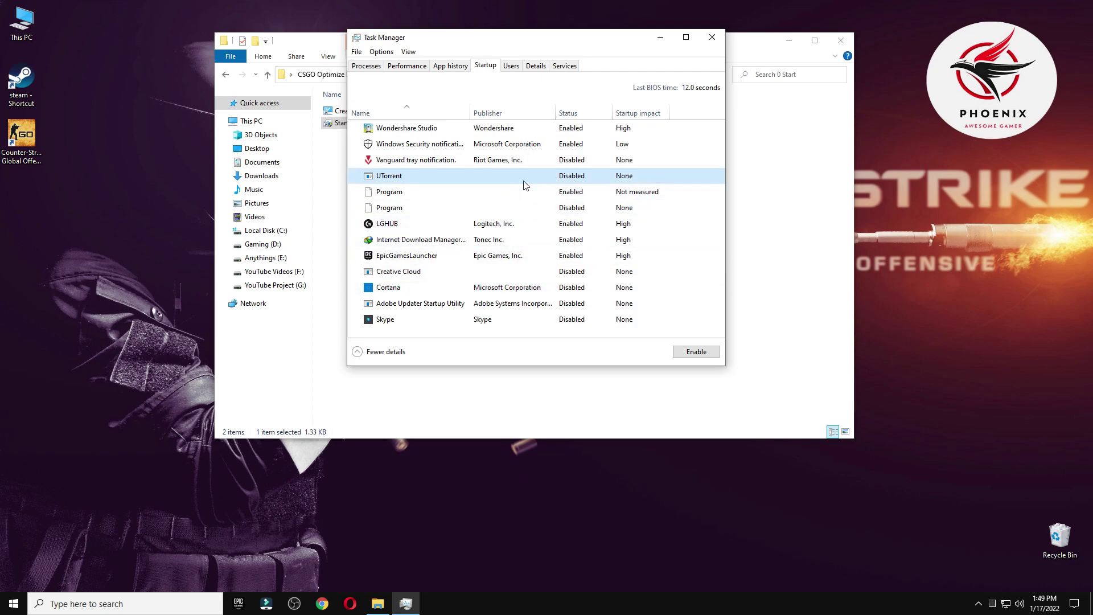
pyautogui.click(582, 164)
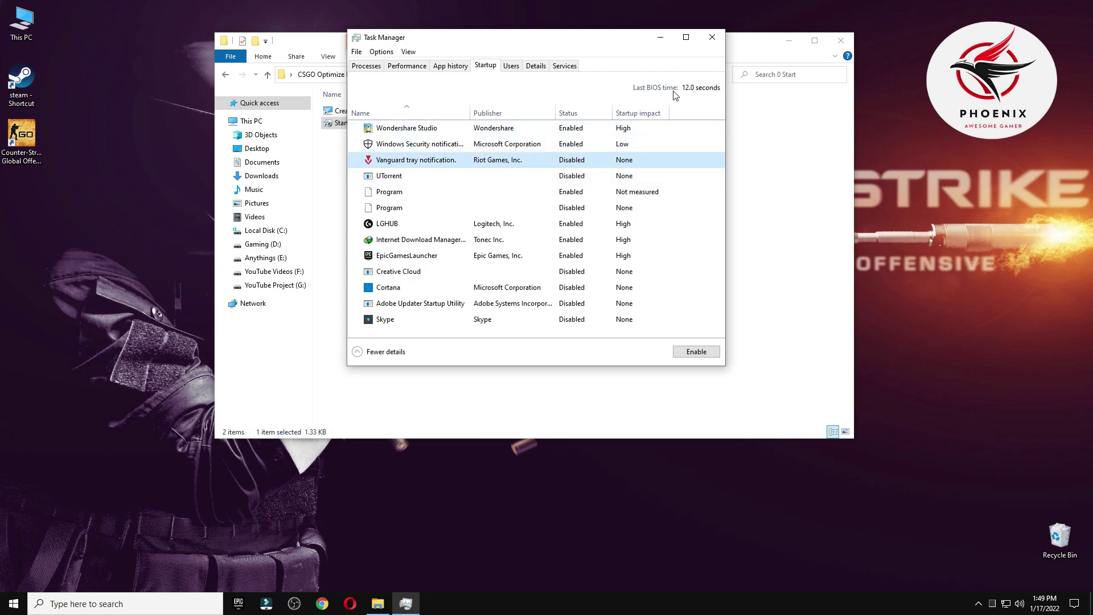
pyautogui.click(712, 37)
# Return to the main optimize pack folder and open the 1 Performance Options folder.
pyautogui.click(225, 74)
pyautogui.doubleClick(348, 123)
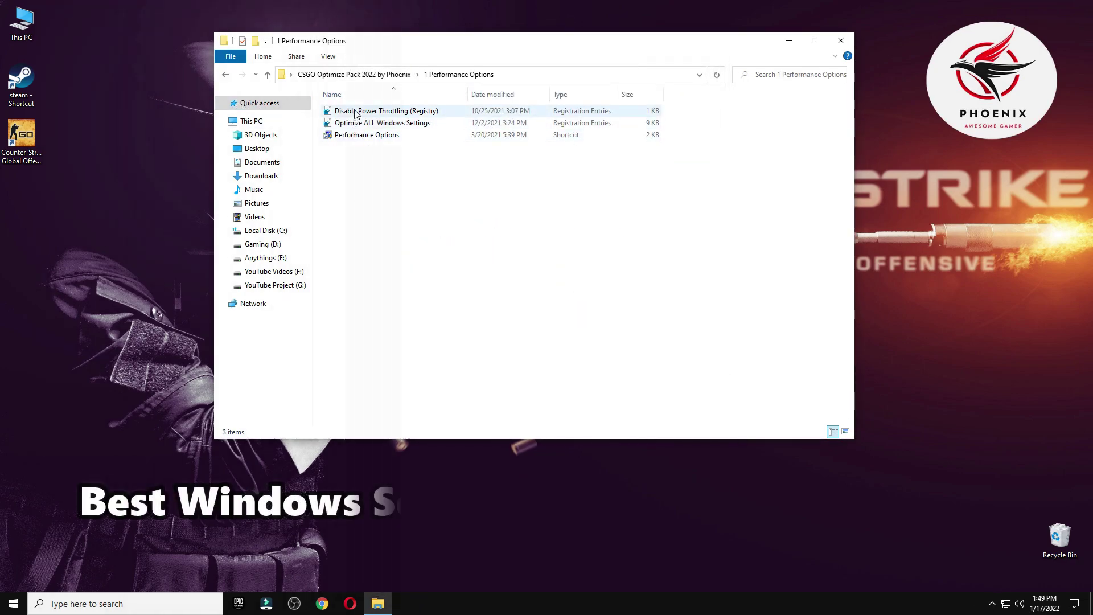
pyautogui.click(14, 603)
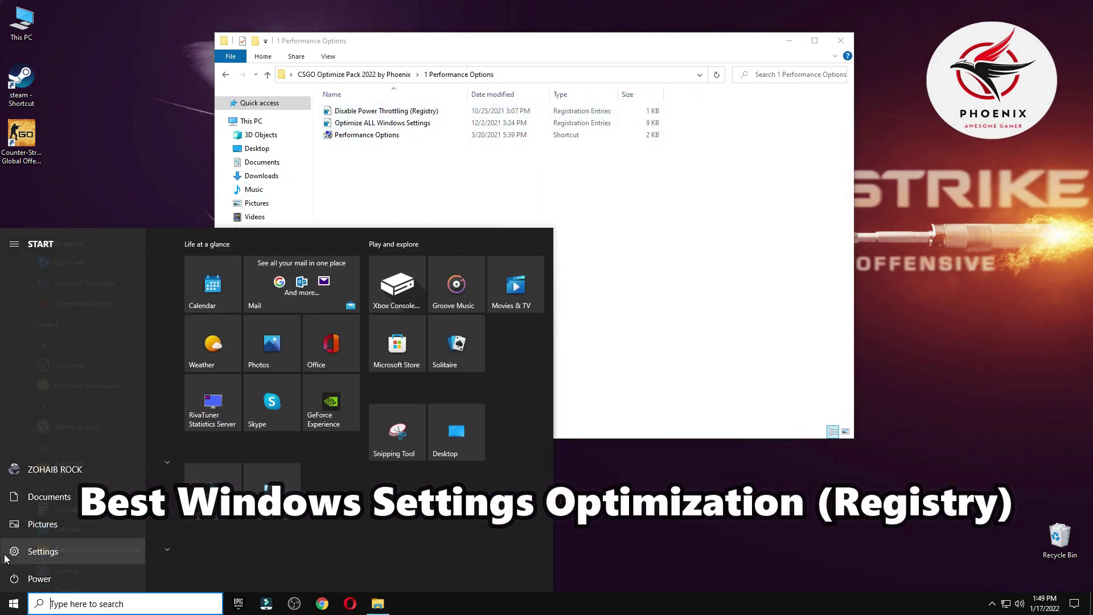
pyautogui.click(56, 555)
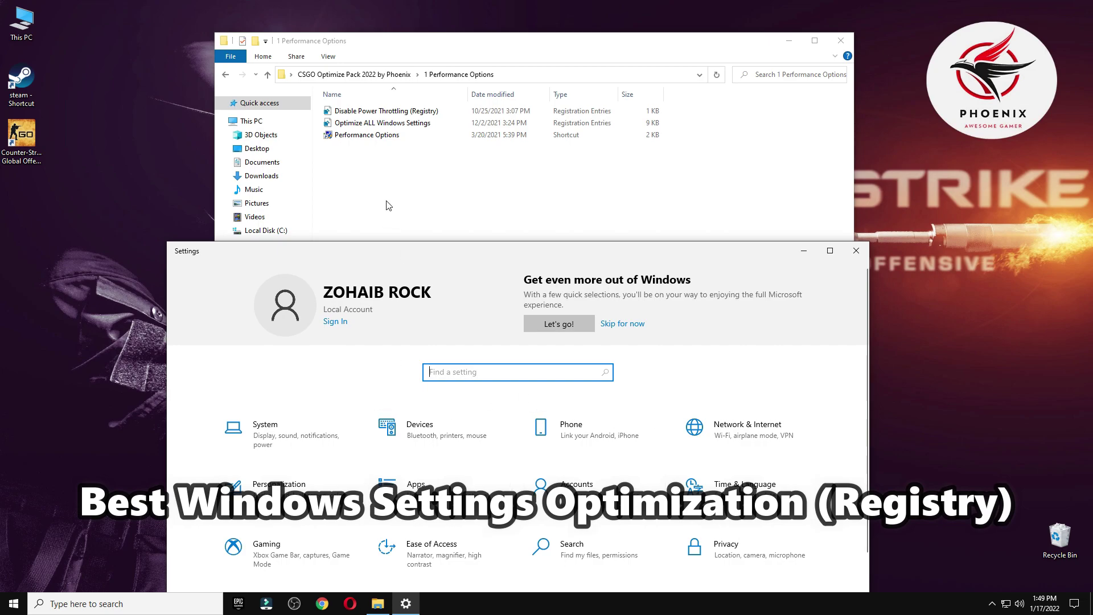
pyautogui.click(855, 251)
# Merge the Optimize ALL Windows Settings file into the registry, allowing Registry Editor to make changes.
pyautogui.doubleClick(419, 122)
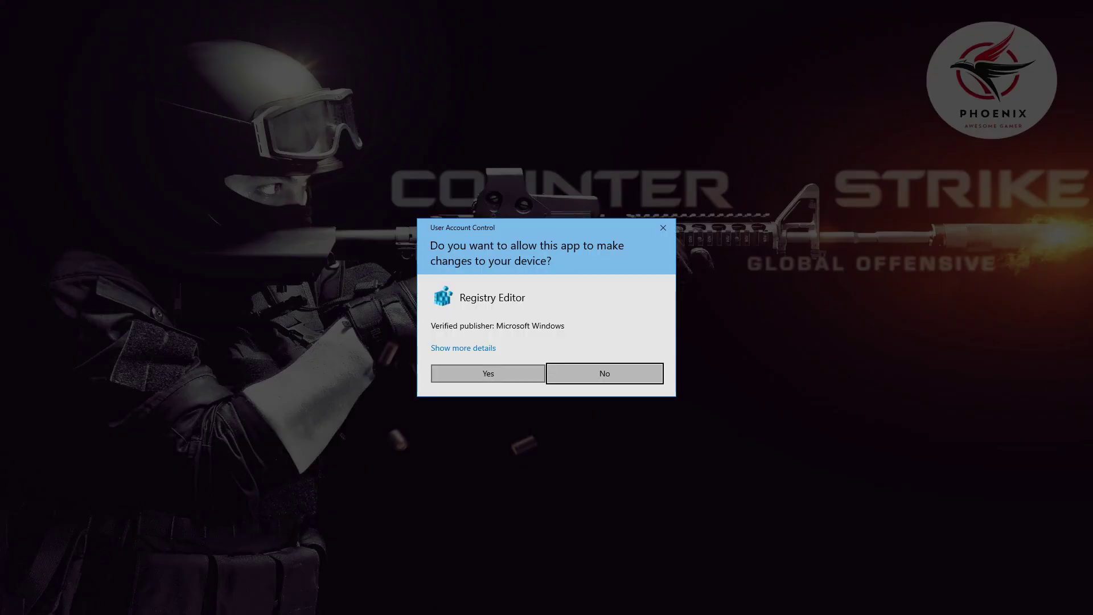
pyautogui.click(500, 375)
pyautogui.click(630, 319)
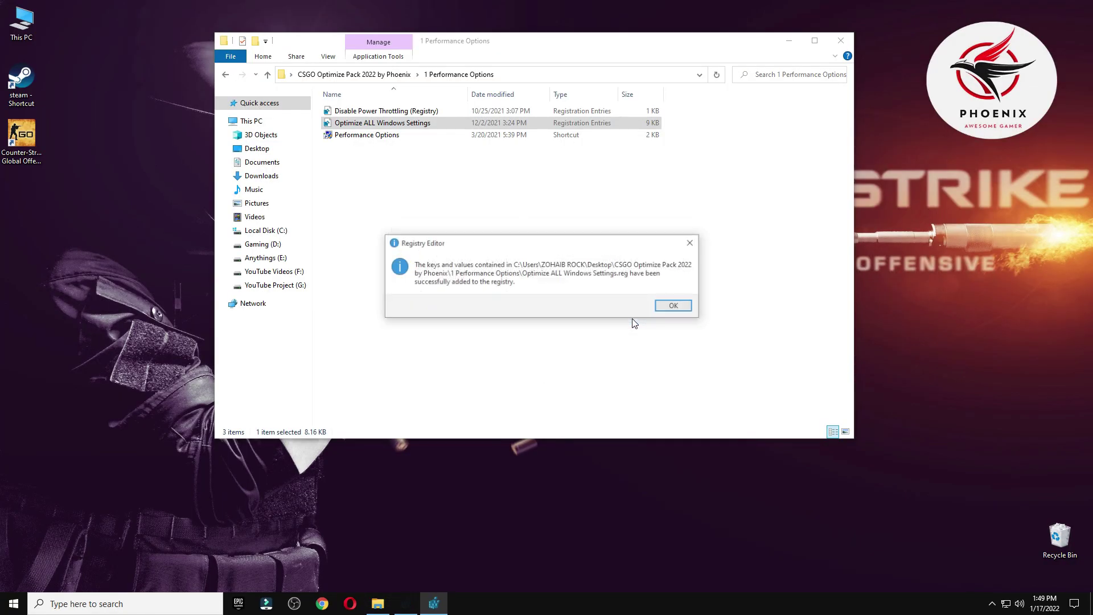
pyautogui.click(672, 307)
# Merge the Disable Power Throttling (Registry) file into the registry and accept the confirmations.
pyautogui.doubleClick(398, 111)
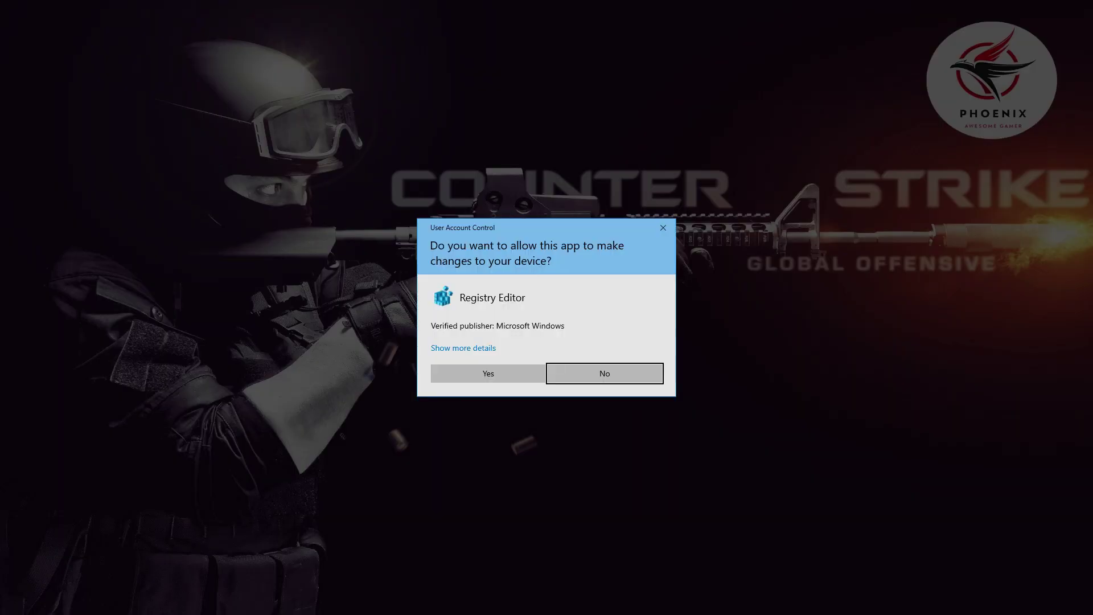
pyautogui.click(529, 374)
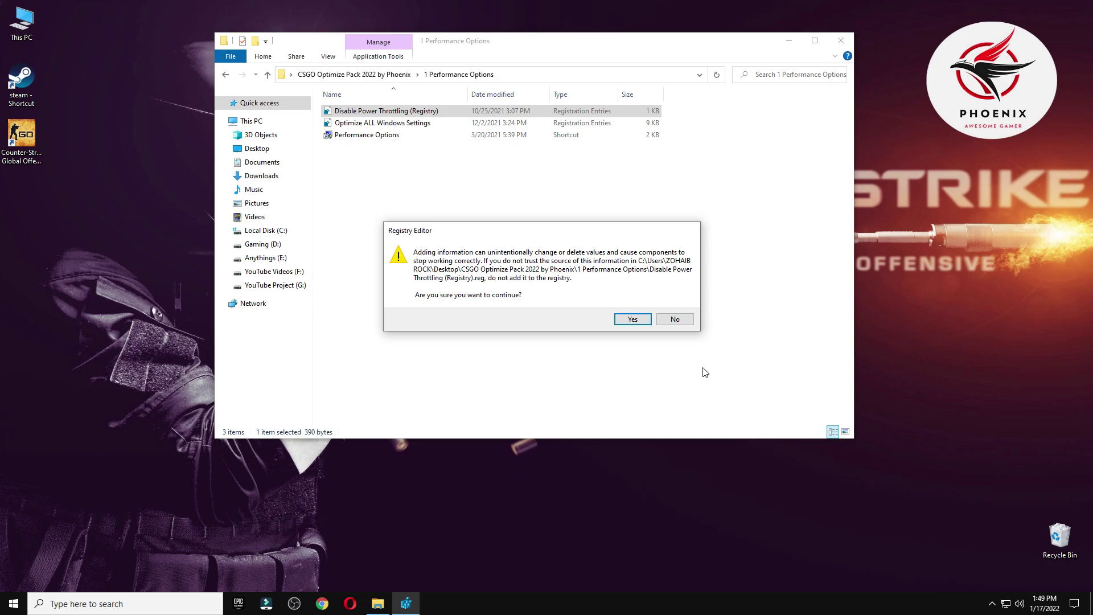
pyautogui.click(632, 319)
pyautogui.press('Return')
# Launch Performance Options and accept the visual effects with Let Windows choose what's best for my computer.
pyautogui.click(355, 139)
pyautogui.doubleClick(354, 140)
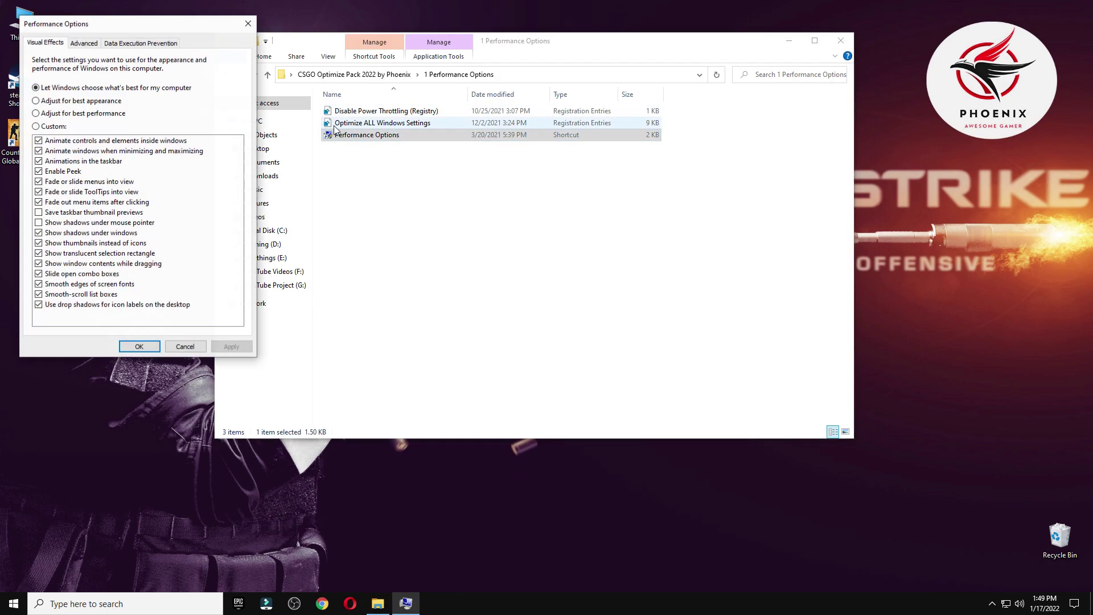
pyautogui.moveTo(203, 28); pyautogui.dragTo(476, 23)
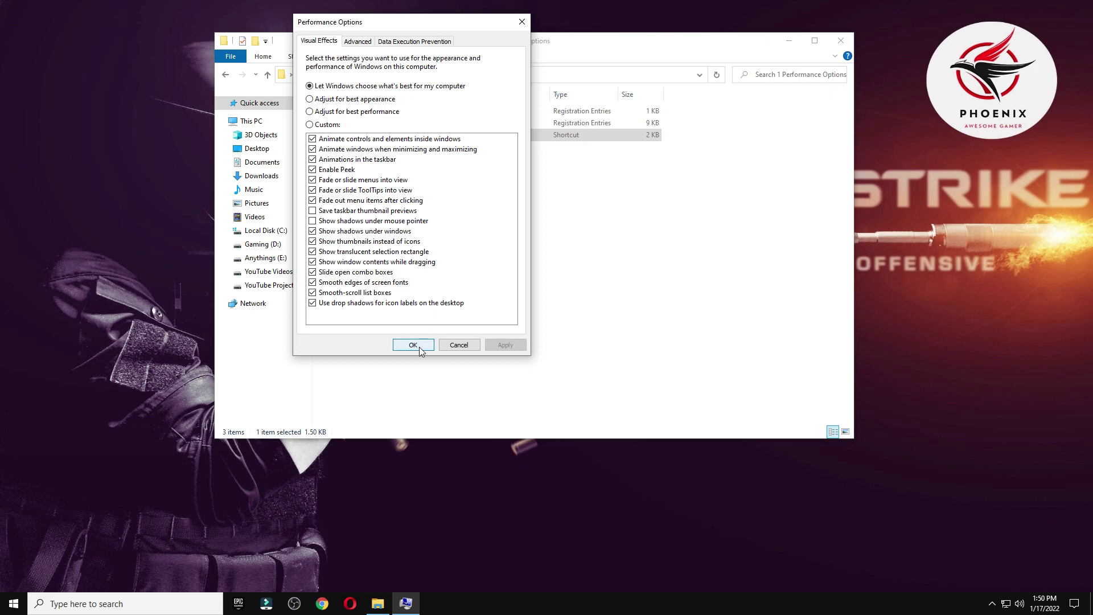
pyautogui.click(419, 347)
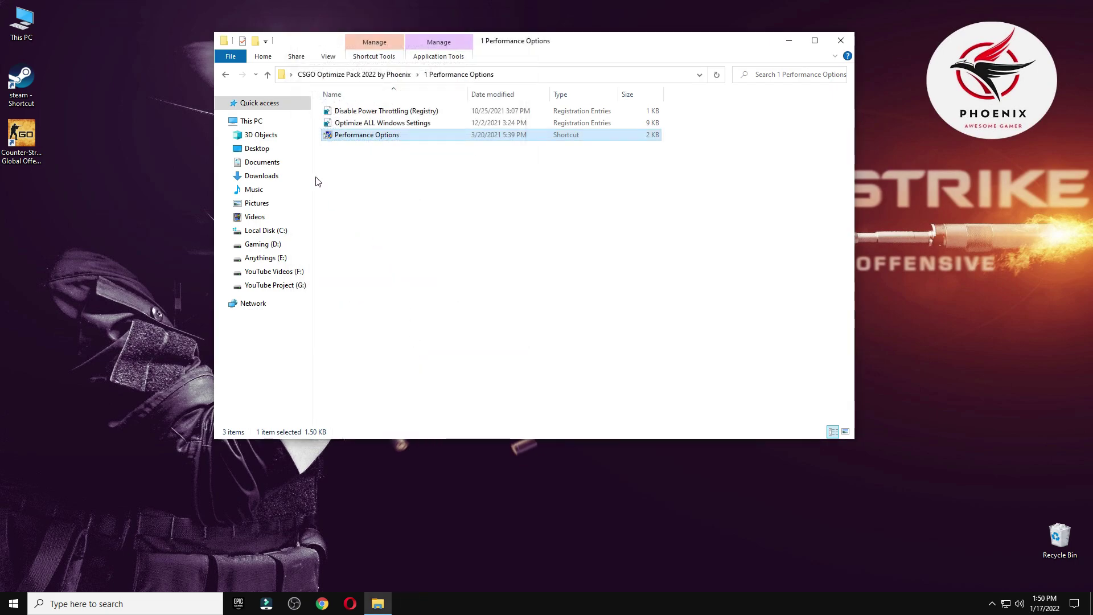
# Run the scripts in the 2 Cleanup folder that delete prefetch files, temporary files and the Windows Update cache.
pyautogui.click(226, 74)
pyautogui.doubleClick(350, 135)
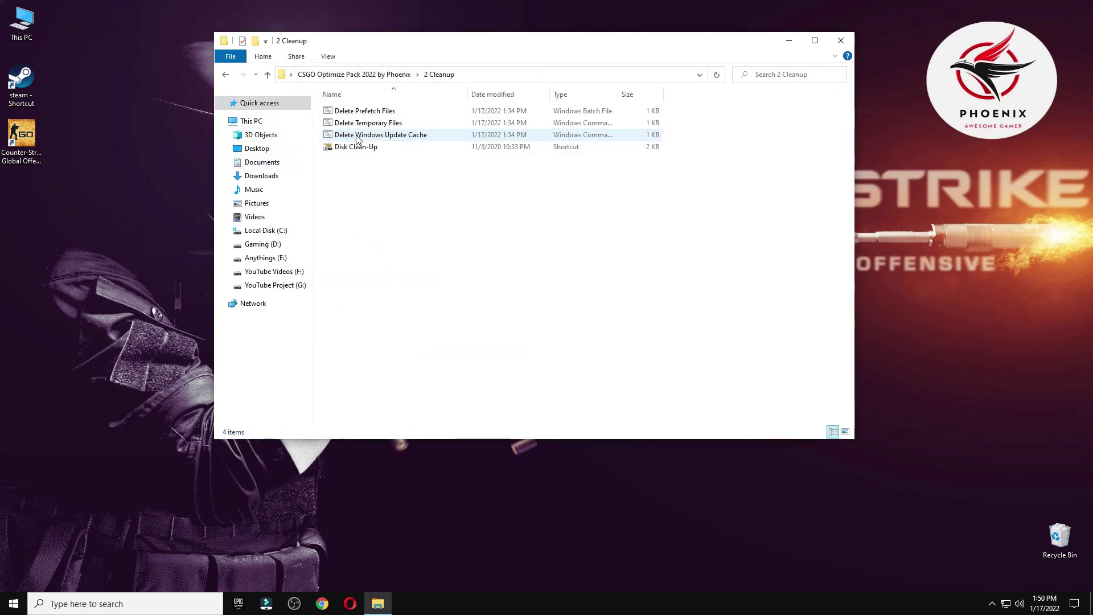
pyautogui.click(364, 111)
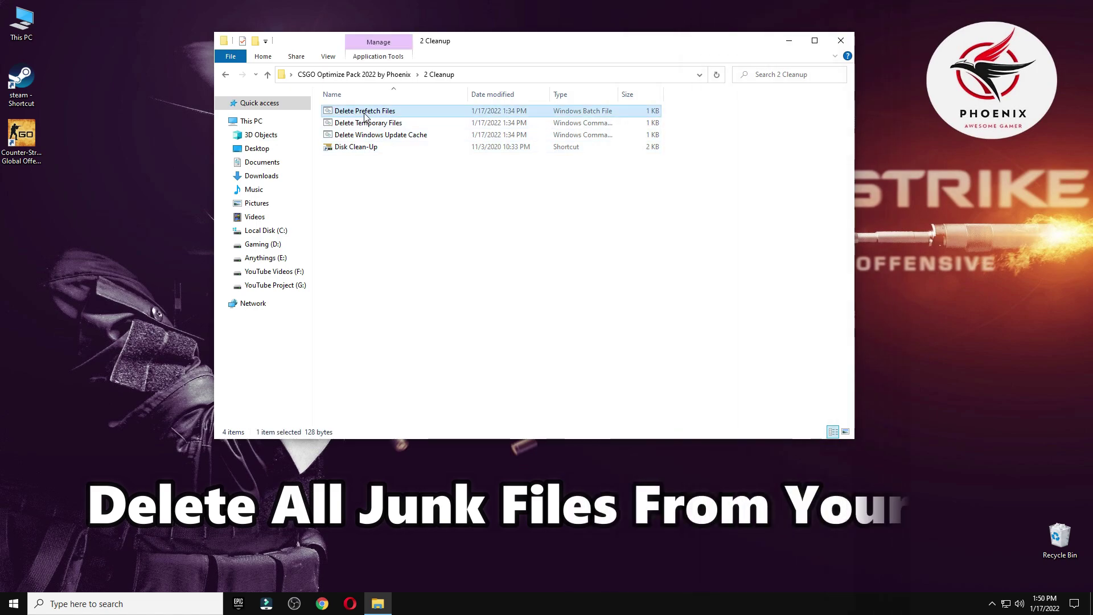
pyautogui.doubleClick(364, 123)
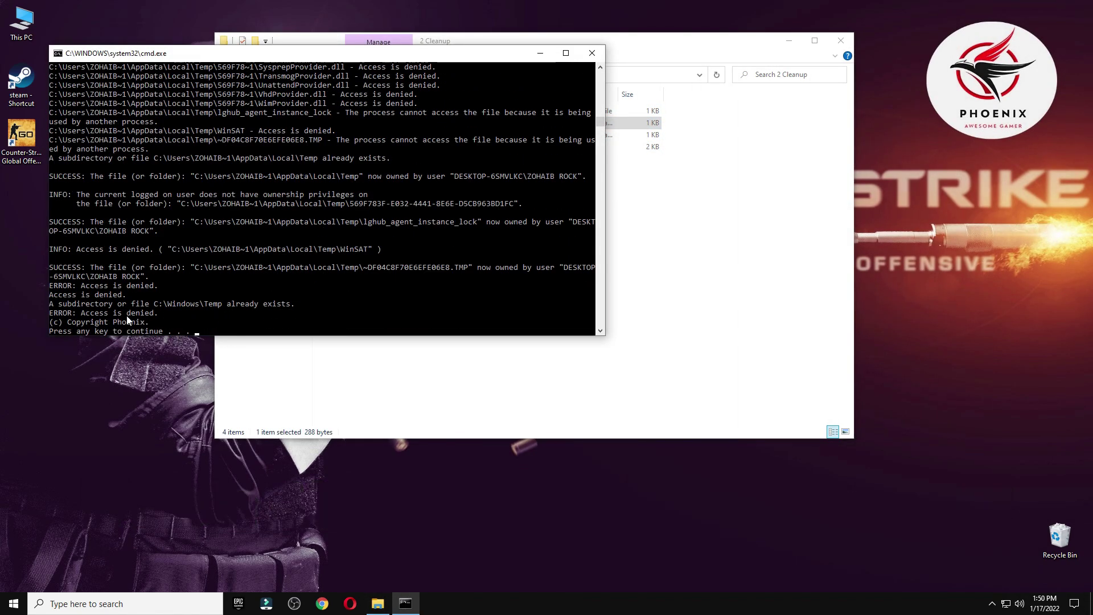
pyautogui.press('Return')
pyautogui.doubleClick(364, 135)
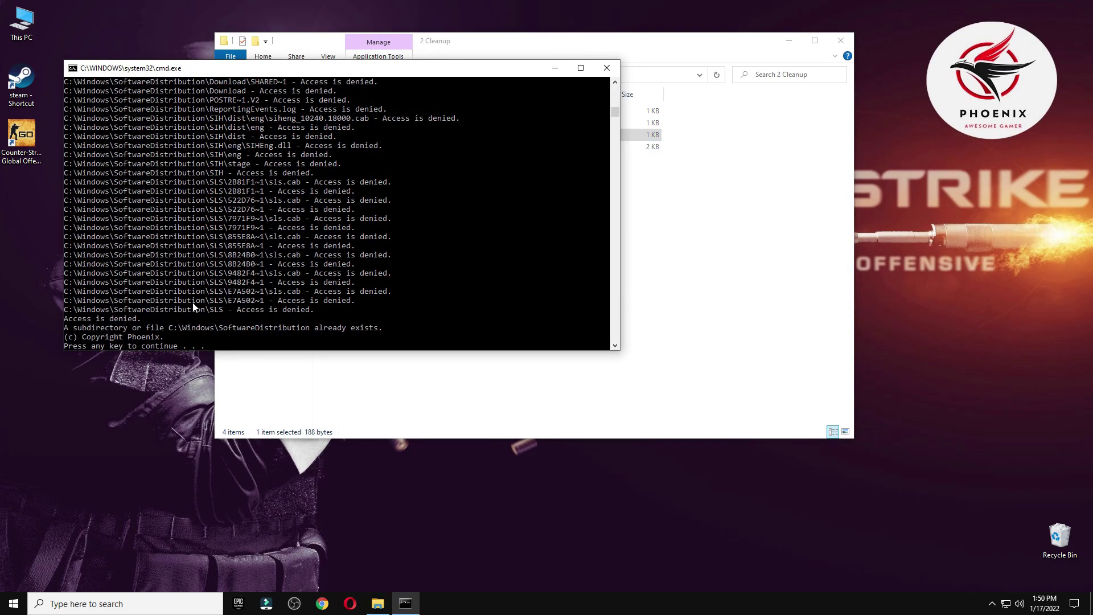
pyautogui.press('Return')
# Run Disk Clean-Up on drive C: with all file categories ticked and permanently delete the files, closing the Cleanup folder.
pyautogui.doubleClick(358, 147)
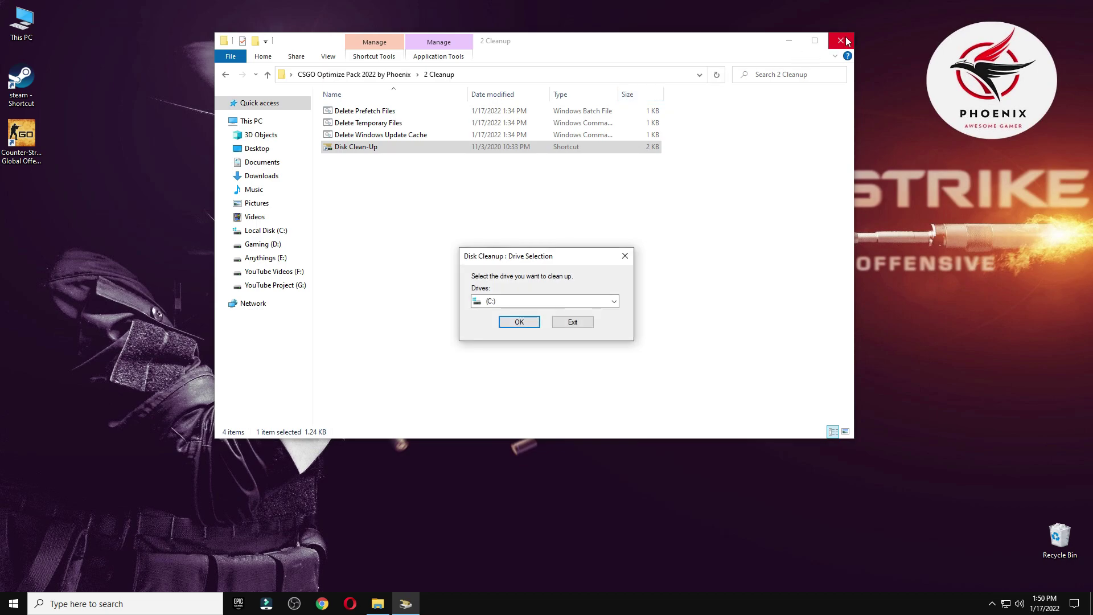
pyautogui.click(841, 41)
pyautogui.click(522, 322)
pyautogui.moveTo(220, 92); pyautogui.dragTo(713, 93)
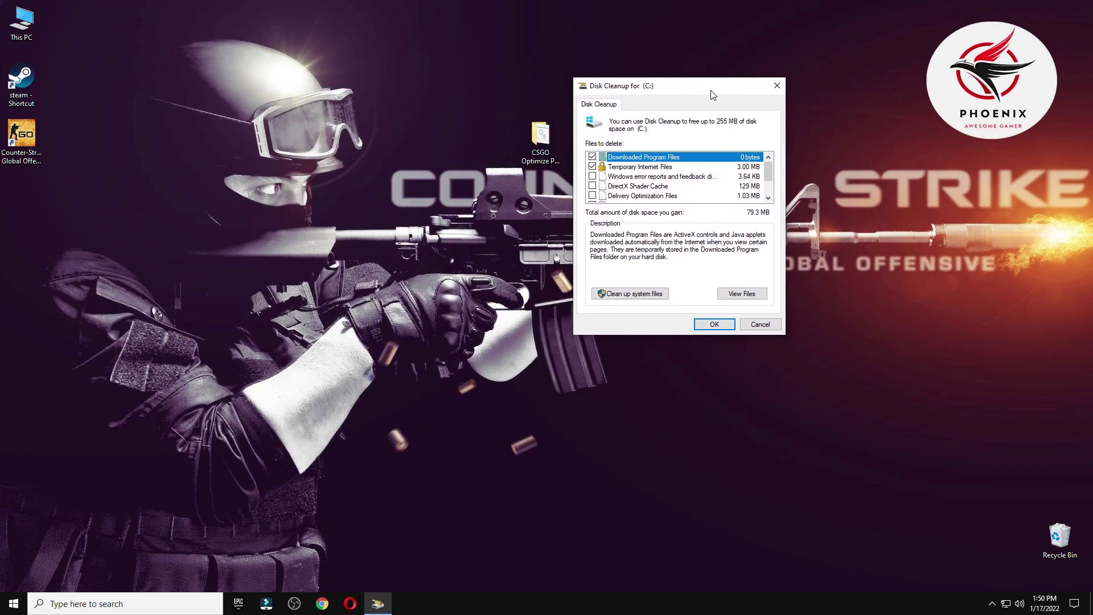
pyautogui.scroll(-1, 607, 197)
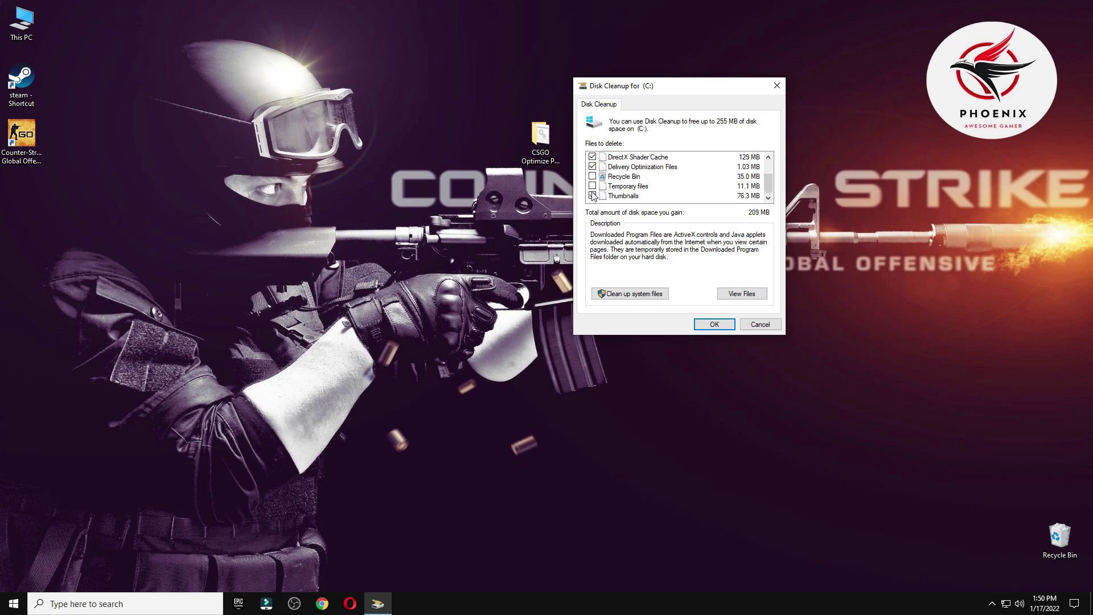
pyautogui.click(720, 324)
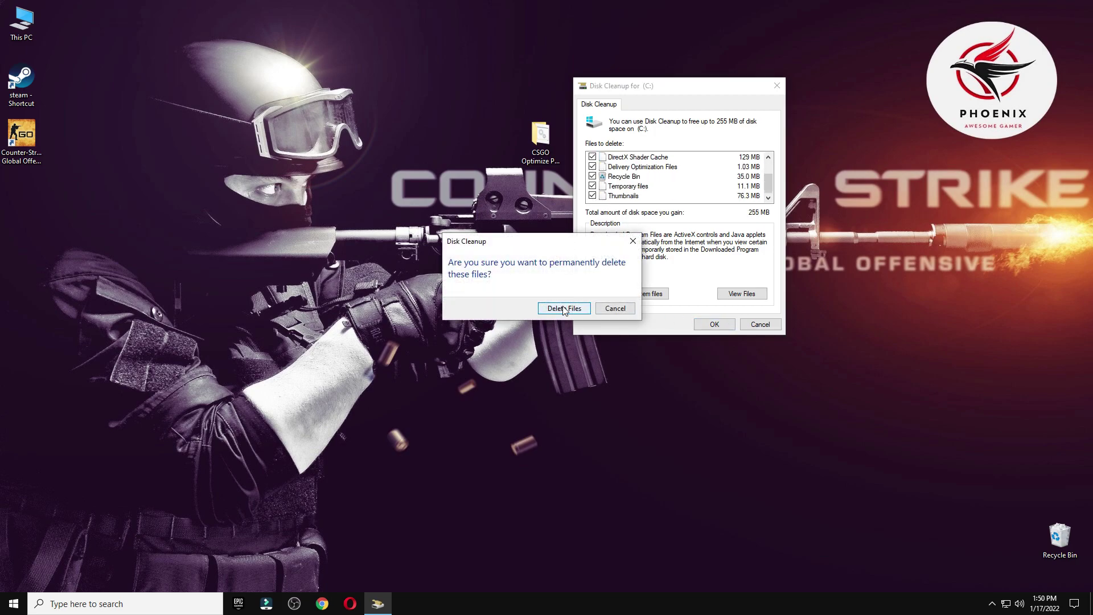
pyautogui.click(560, 308)
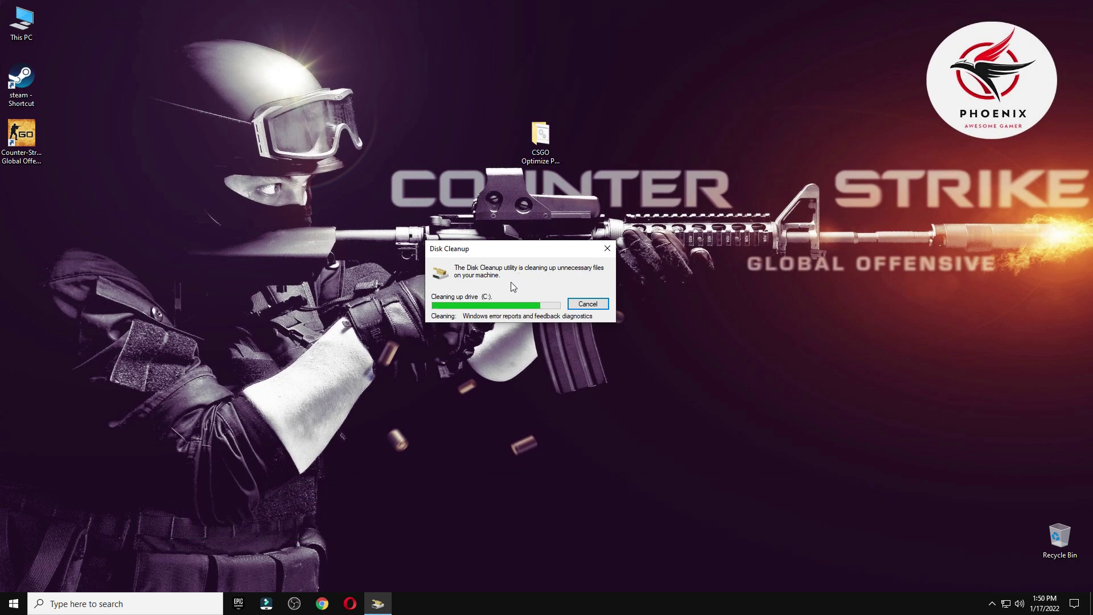
# Reopen the optimize pack, open 3 GPU Best Settings in a maximized window and show its contents as extra large icons.
pyautogui.doubleClick(539, 137)
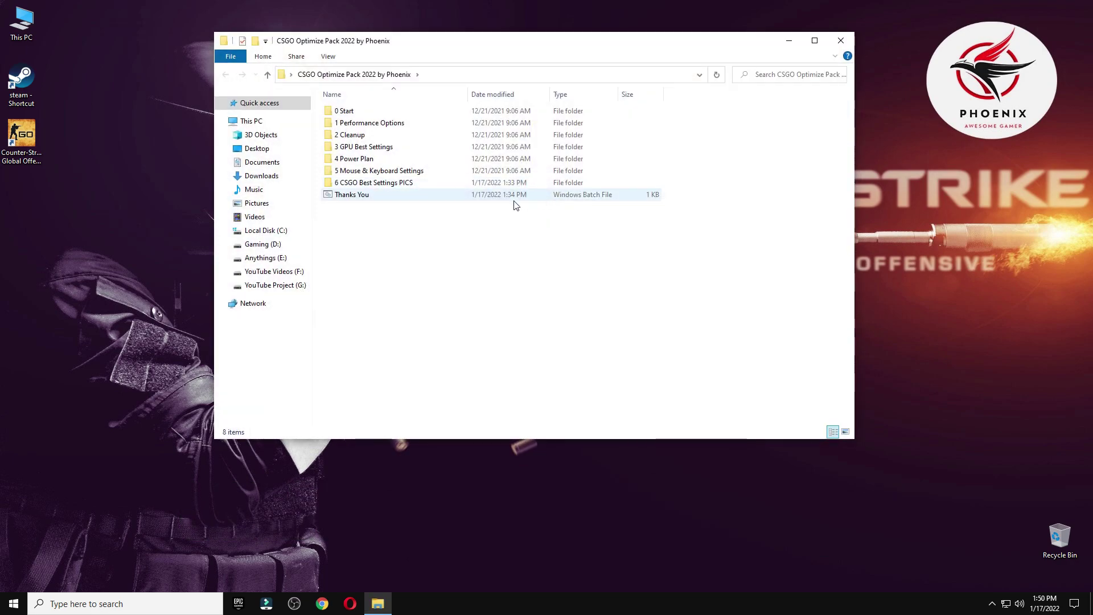
pyautogui.doubleClick(367, 147)
pyautogui.click(817, 46)
pyautogui.rightClick(594, 169)
pyautogui.moveTo(661, 171)
pyautogui.click(734, 171)
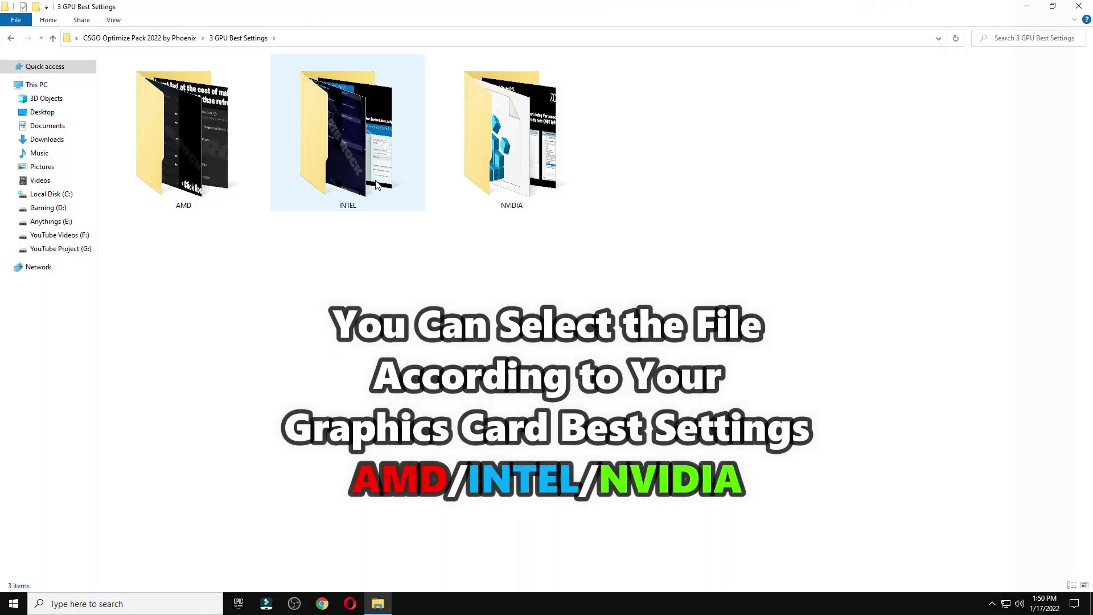
# View the three recommended settings pictures in the AMD folder and close the photo viewer.
pyautogui.doubleClick(220, 124)
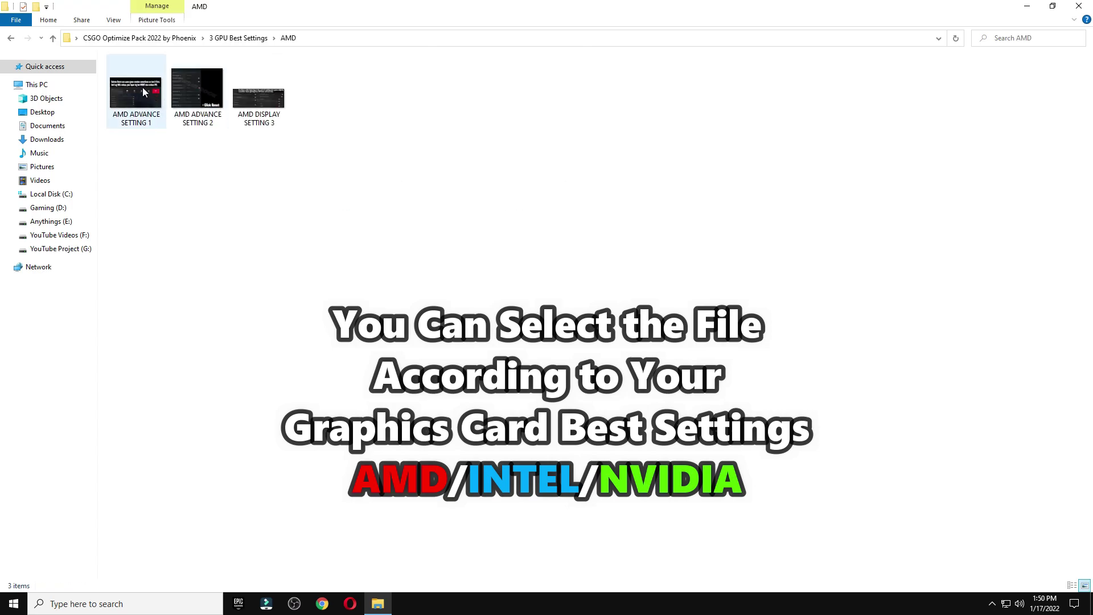
pyautogui.doubleClick(145, 93)
pyautogui.press('Right')
pyautogui.press('Right')
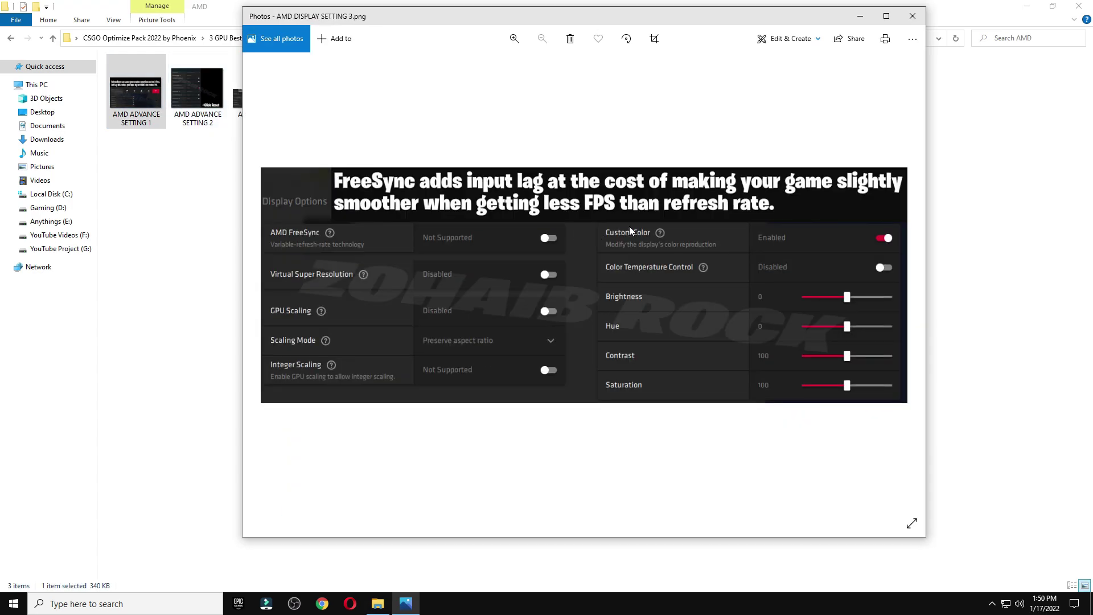
pyautogui.click(910, 20)
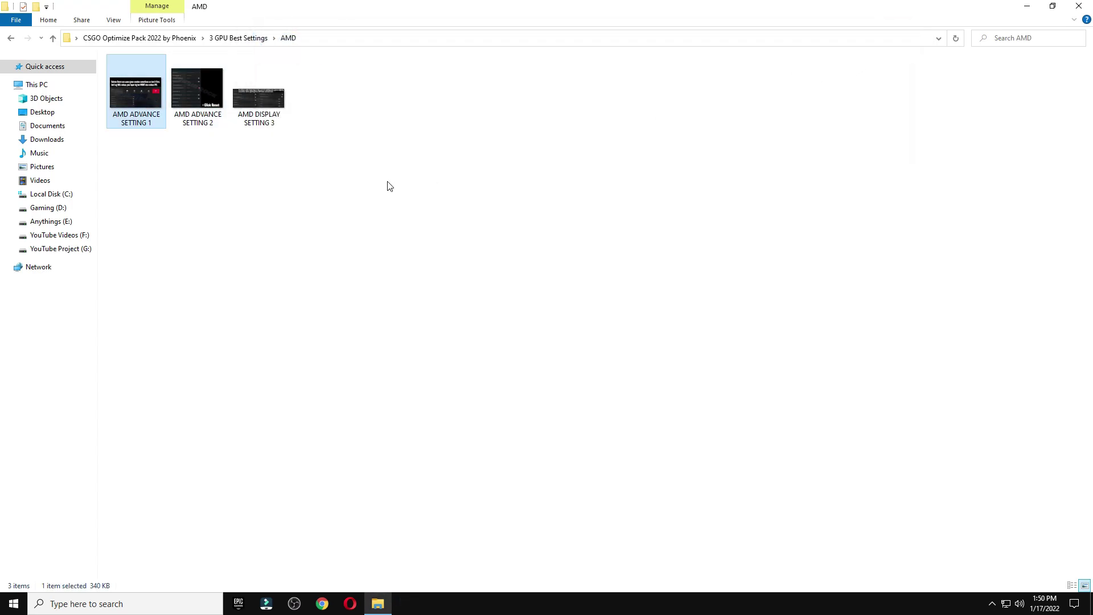
# View the Intel Graphics Command Center and Intel HD Graphics Control Panel pictures in the INTEL folder.
pyautogui.hotkey('alt', 'Up')
pyautogui.doubleClick(352, 156)
pyautogui.press('Right')
pyautogui.press('Return')
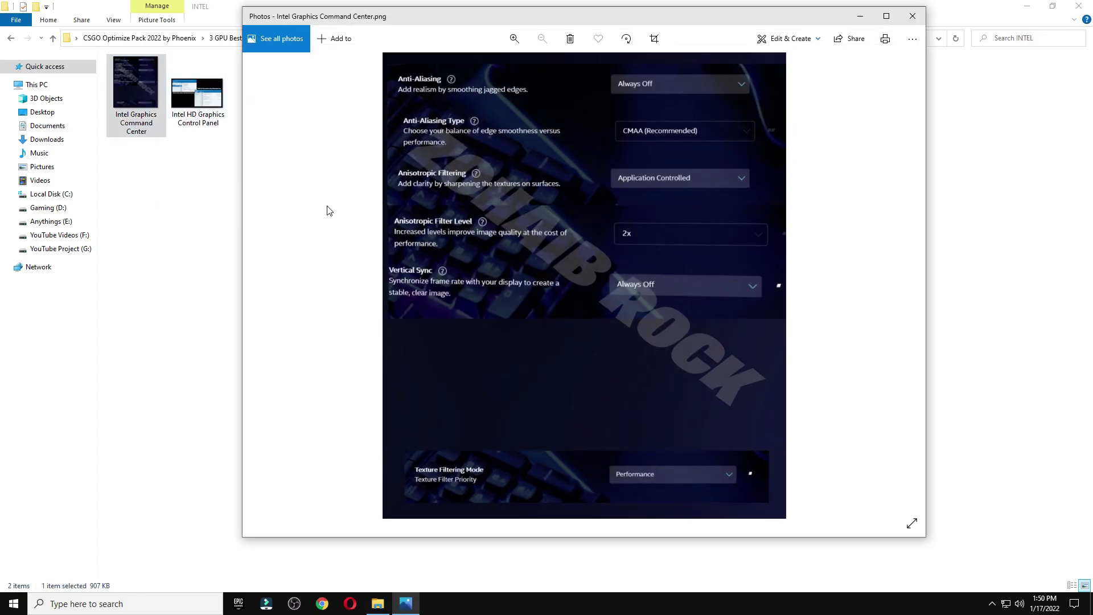
pyautogui.press('Right')
pyautogui.click(912, 16)
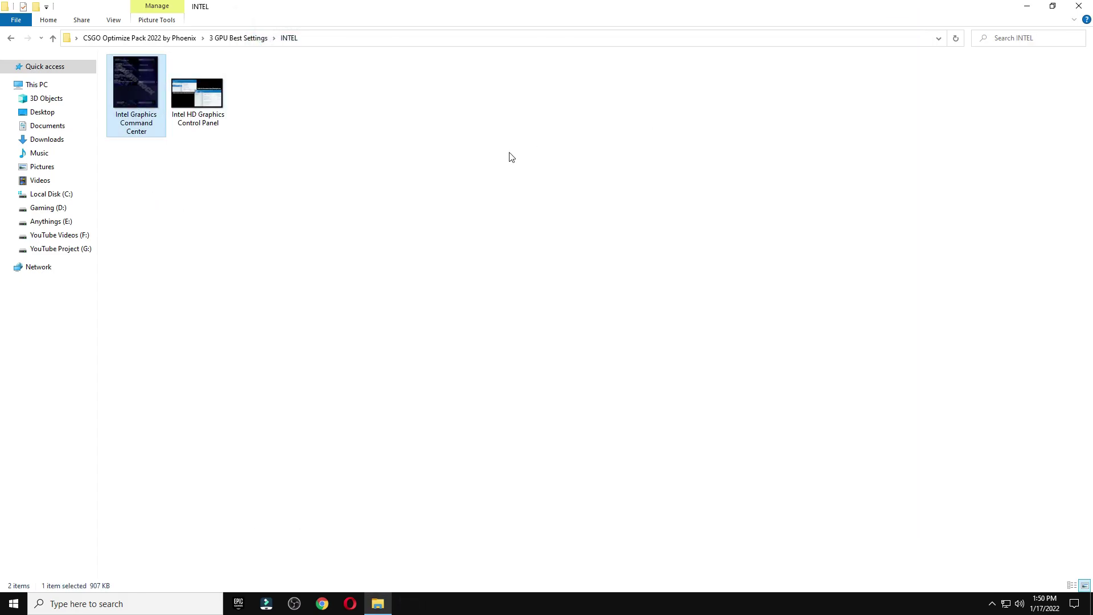
# Open the NVIDIA folder, view the NVIDIA Settings (Manage 3D Settings) picture and close it.
pyautogui.hotkey('alt', 'Up')
pyautogui.press('Right')
pyautogui.press('Return')
pyautogui.click(146, 113)
pyautogui.doubleClick(146, 114)
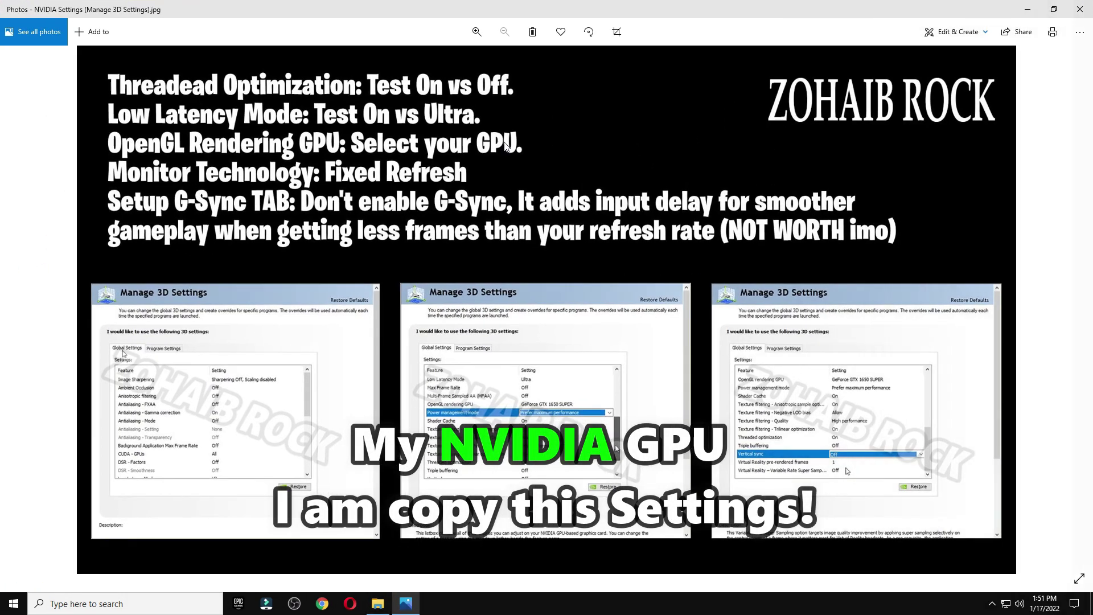
pyautogui.click(1051, 11)
pyautogui.click(912, 11)
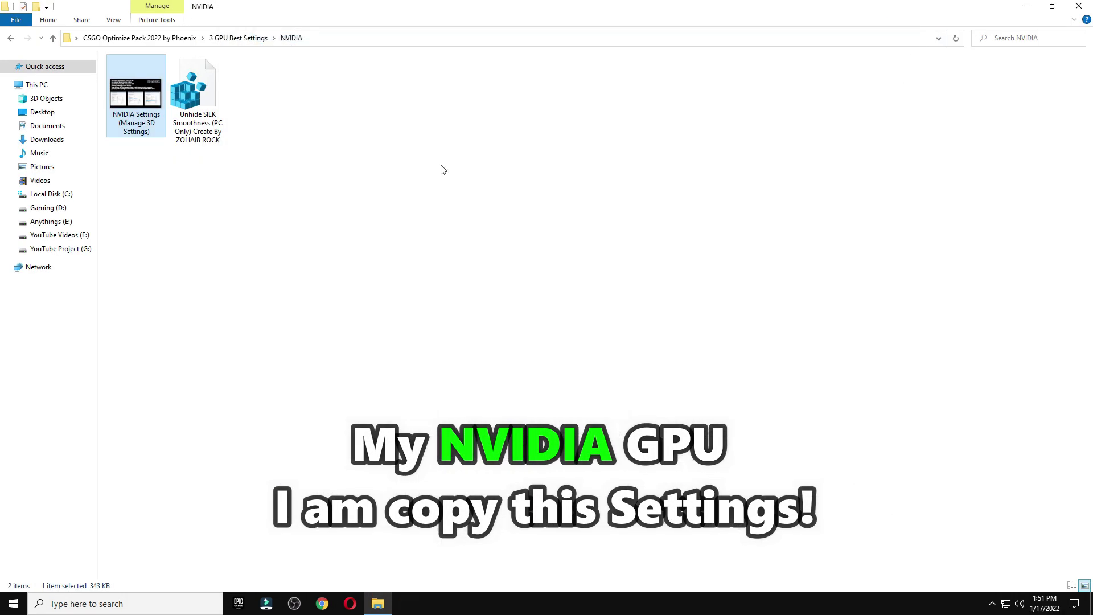
# Merge the Unhide SILK Smoothness (PC Only) file into the registry and close the NVIDIA folder window.
pyautogui.click(198, 112)
pyautogui.doubleClick(198, 113)
pyautogui.click(512, 373)
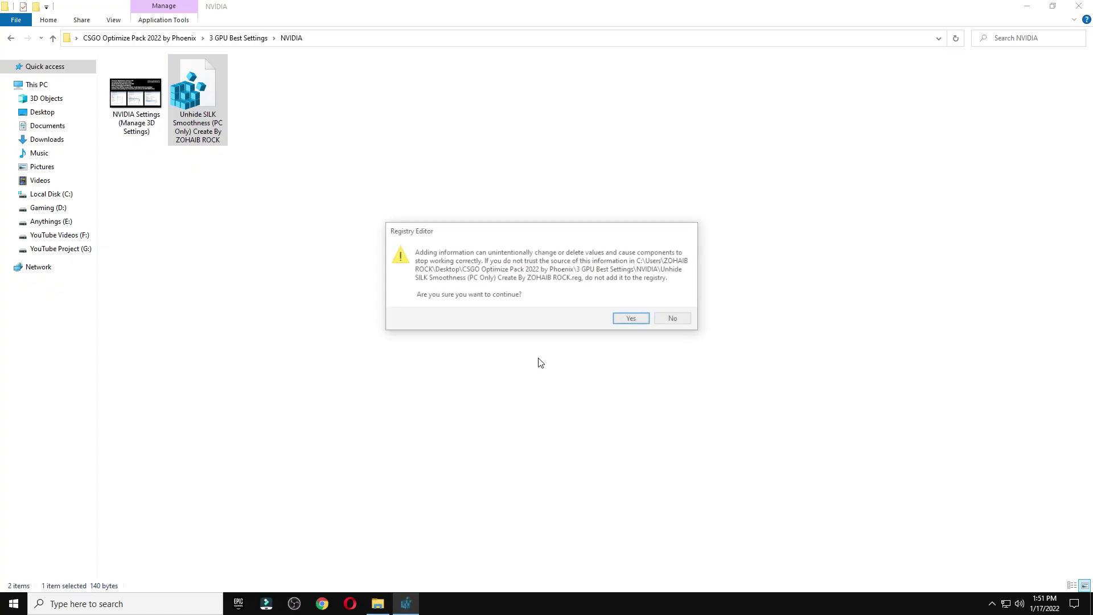
pyautogui.click(626, 317)
pyautogui.click(673, 306)
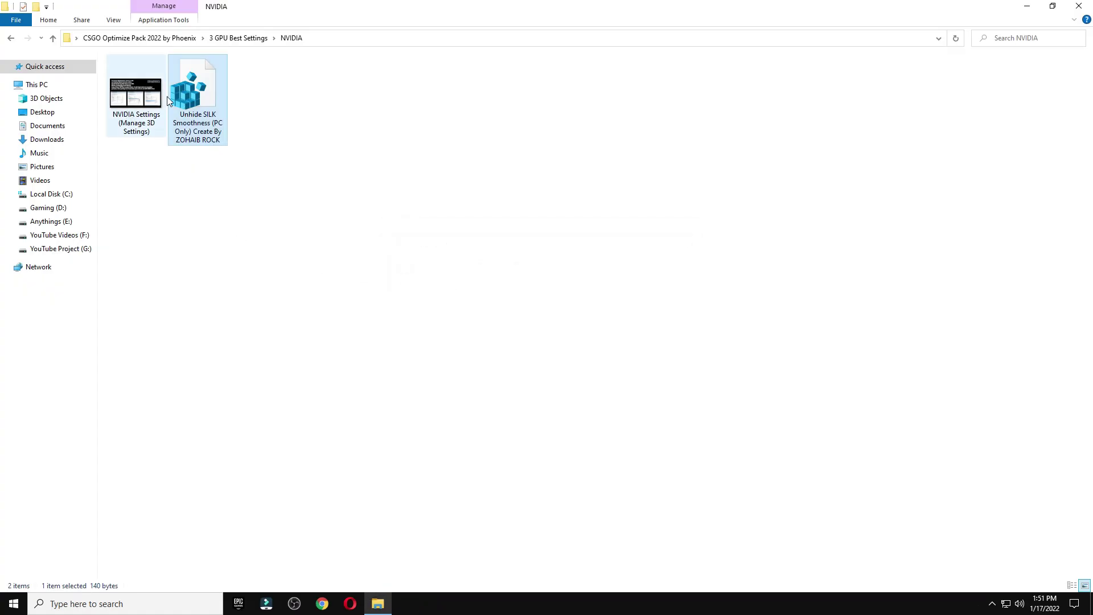
pyautogui.click(1052, 6)
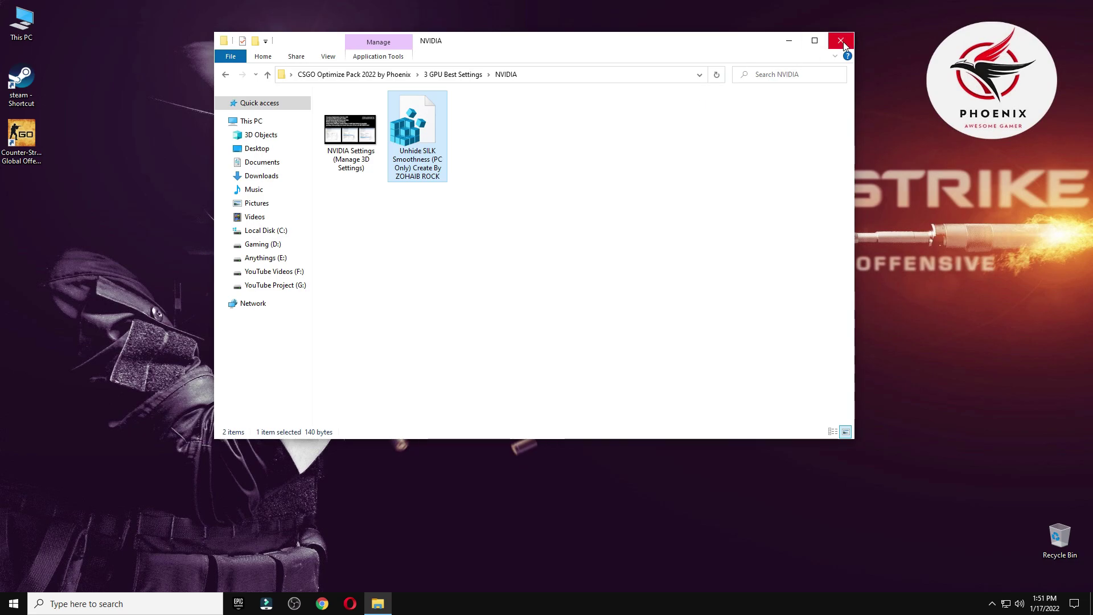
pyautogui.click(840, 41)
# Open the NVIDIA Control Panel and review the full list of global settings under Manage 3D Settings.
pyautogui.rightClick(399, 51)
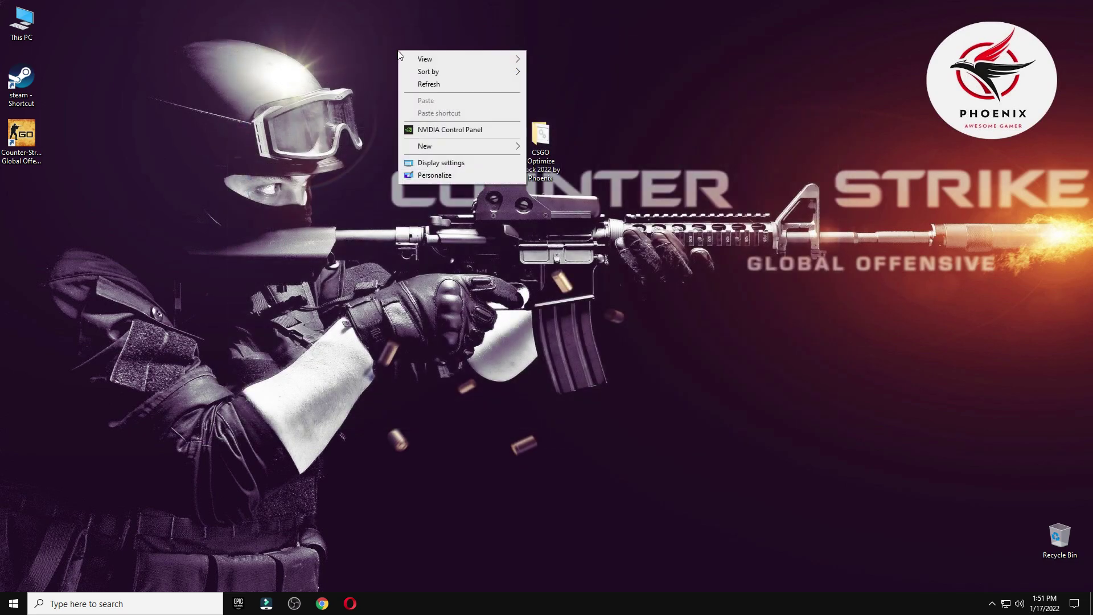
pyautogui.click(464, 132)
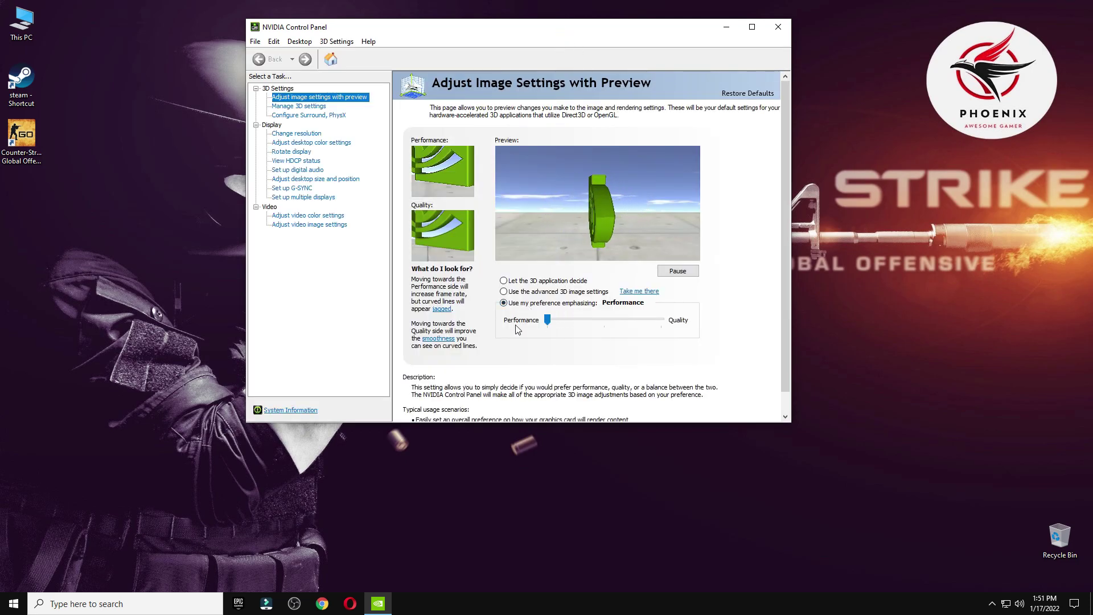
pyautogui.click(307, 107)
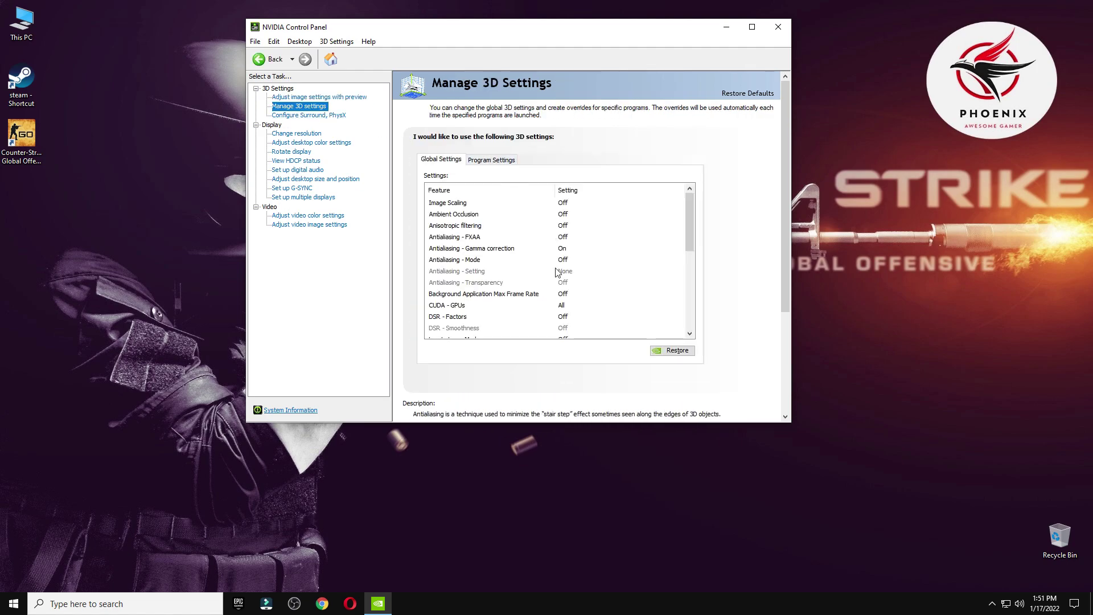
pyautogui.moveTo(688, 244); pyautogui.dragTo(693, 293)
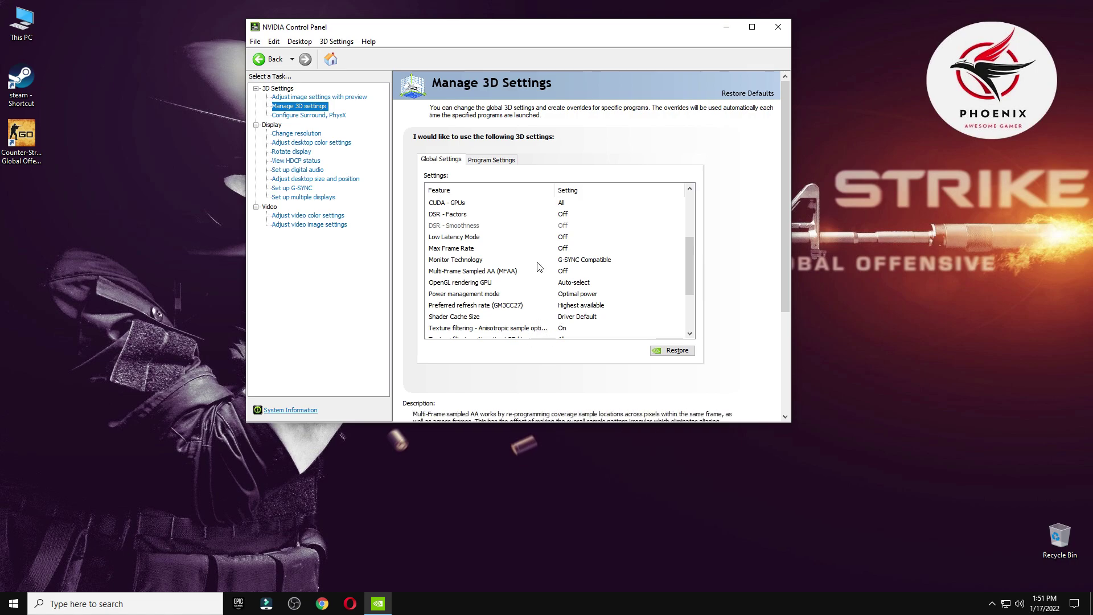
pyautogui.moveTo(693, 282); pyautogui.dragTo(699, 338)
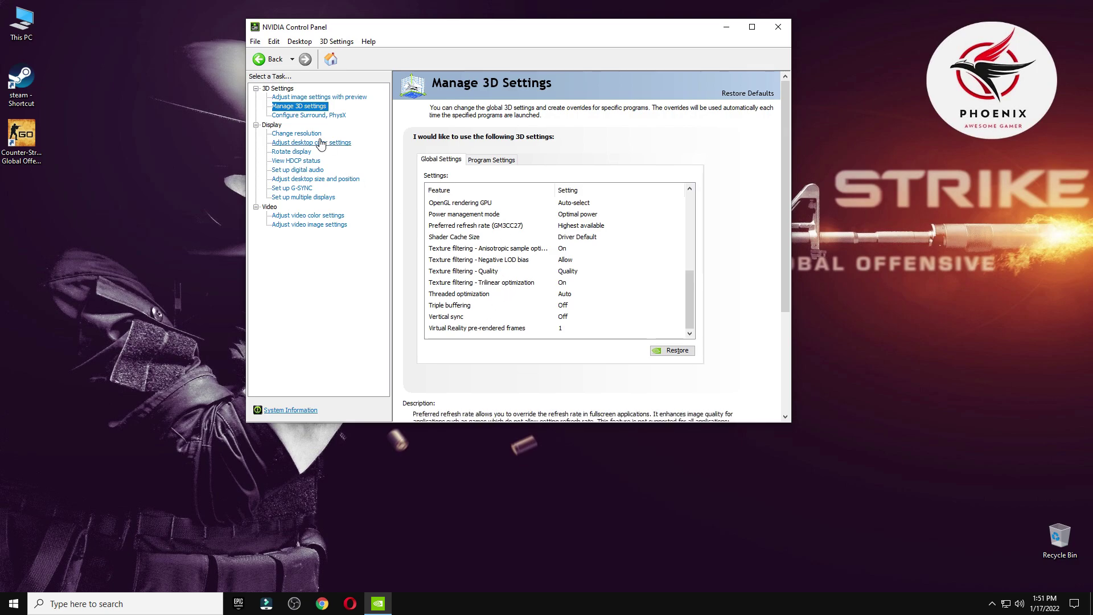
# Set the PhysX processor to NVIDIA GeForce GTX 1080.
pyautogui.click(311, 115)
pyautogui.click(666, 179)
pyautogui.click(632, 199)
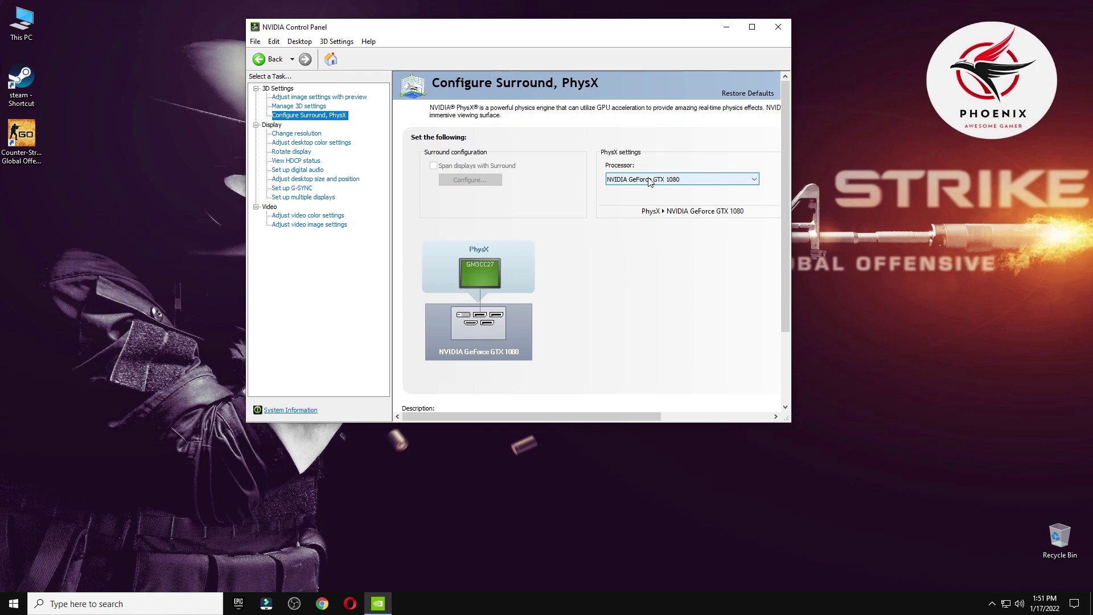
# Set the display's refresh rate to 165Hz, apply it and keep the changed desktop configuration.
pyautogui.click(298, 133)
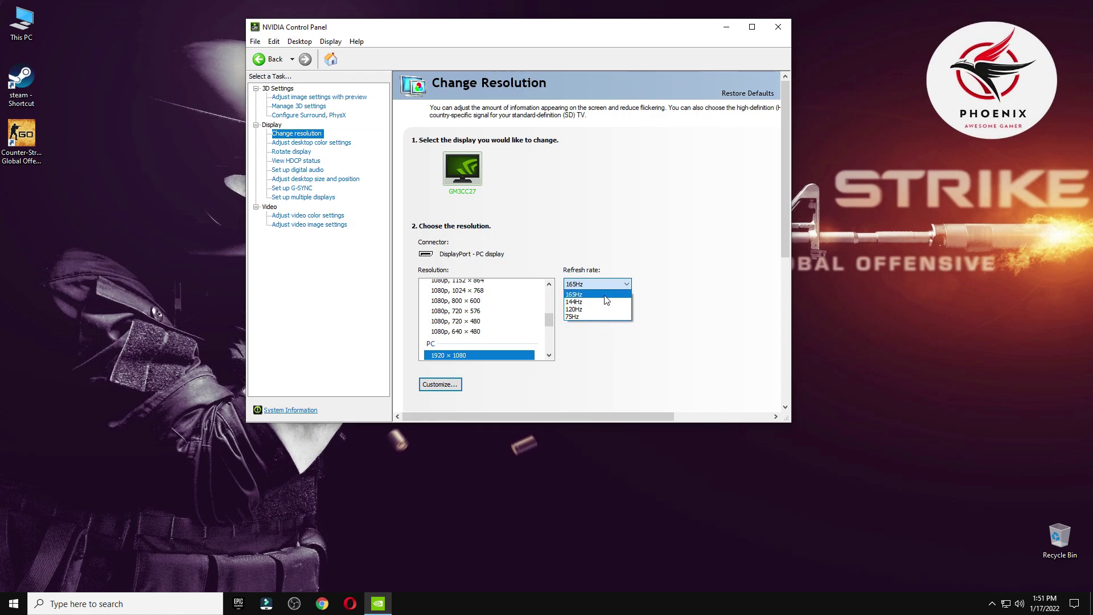
pyautogui.click(605, 295)
pyautogui.click(703, 409)
pyautogui.click(568, 245)
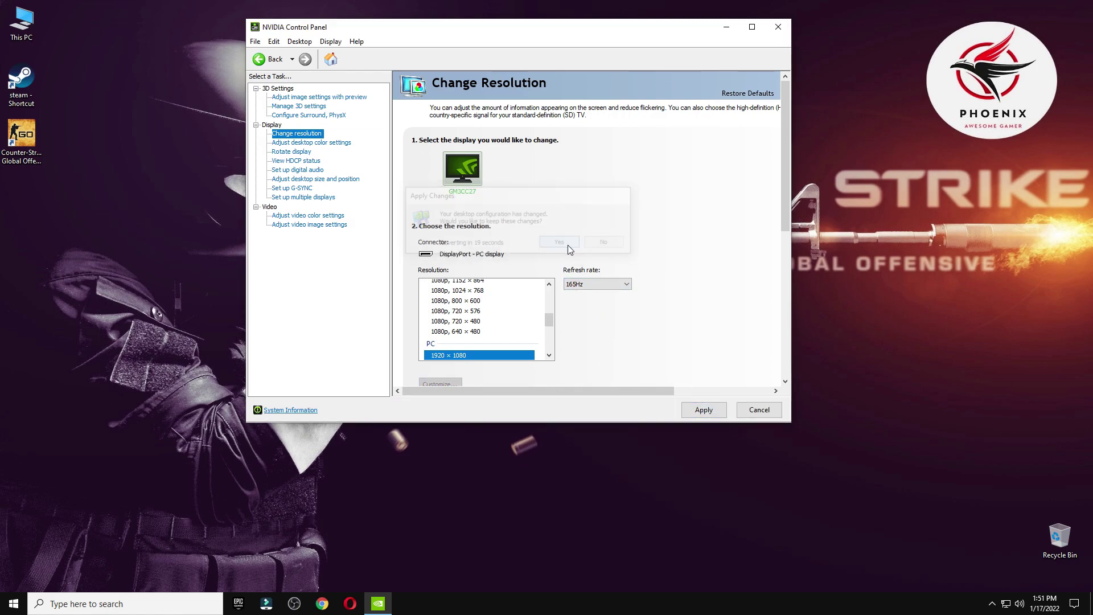
# Review the desktop color settings down to digital vibrance and hue, and close the NVIDIA Control Panel.
pyautogui.click(324, 146)
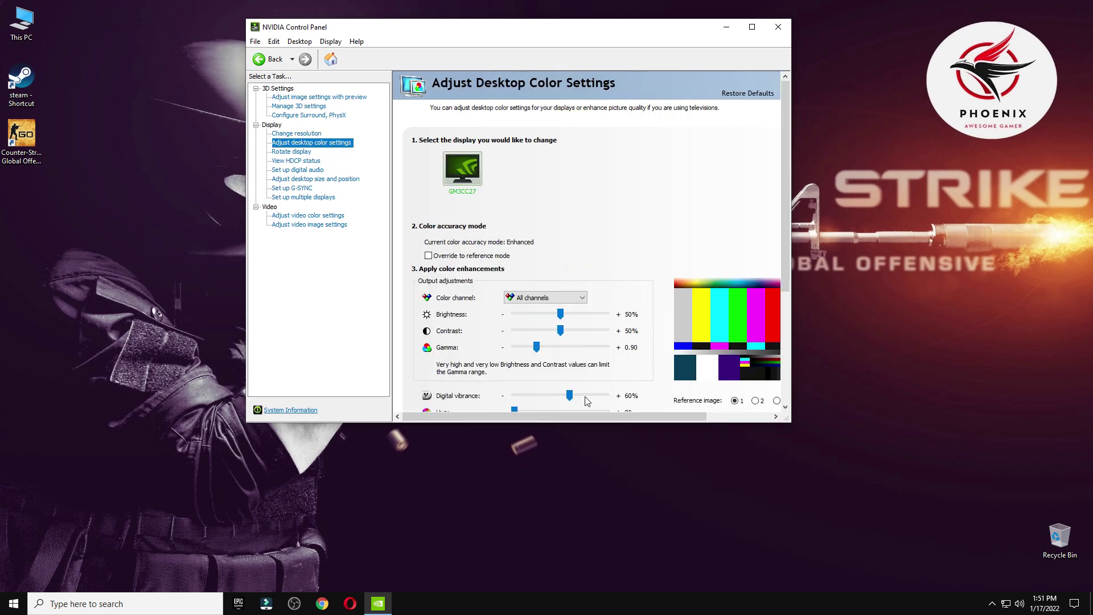
pyautogui.scroll(-3, 781, 277)
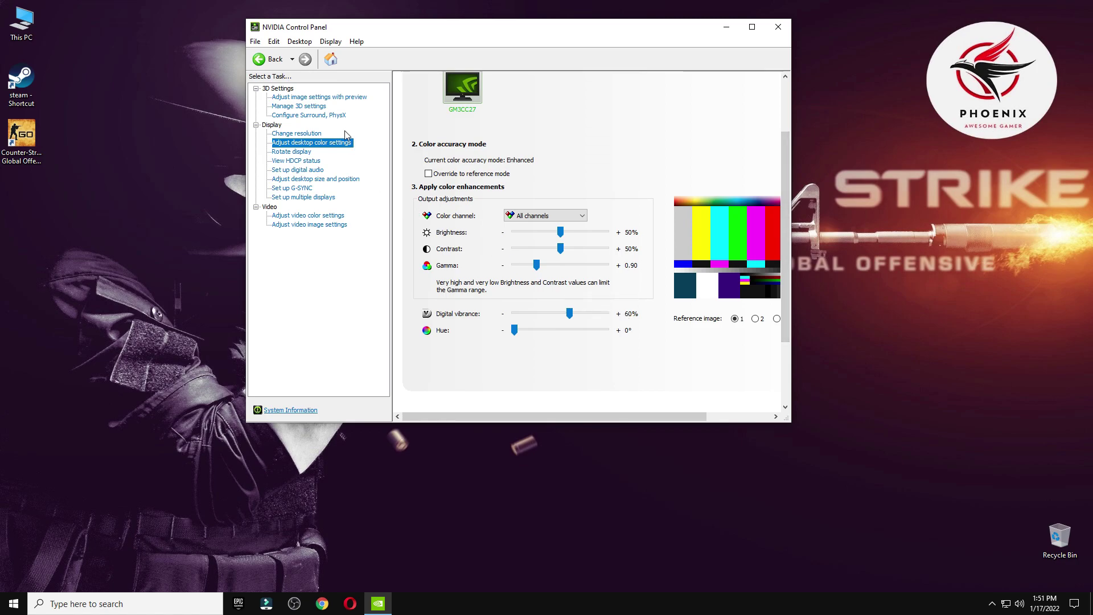
pyautogui.click(318, 97)
pyautogui.click(777, 27)
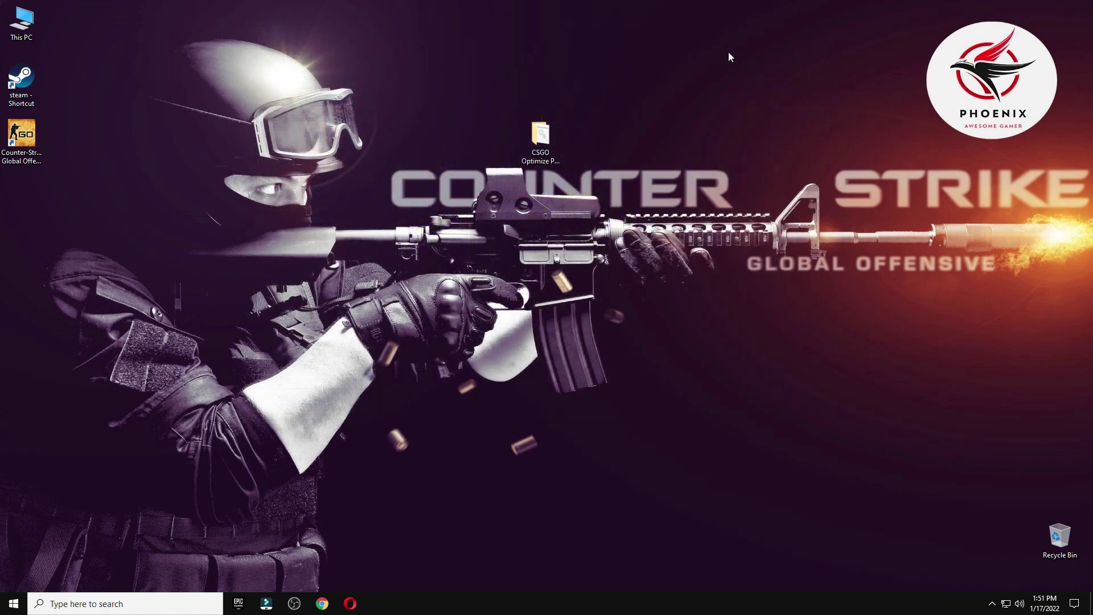
# Run QuickCpuSetup from the pack's 4 Power Plan folder and try to repair the Quick CPU x64 installation.
pyautogui.doubleClick(559, 137)
pyautogui.doubleClick(391, 168)
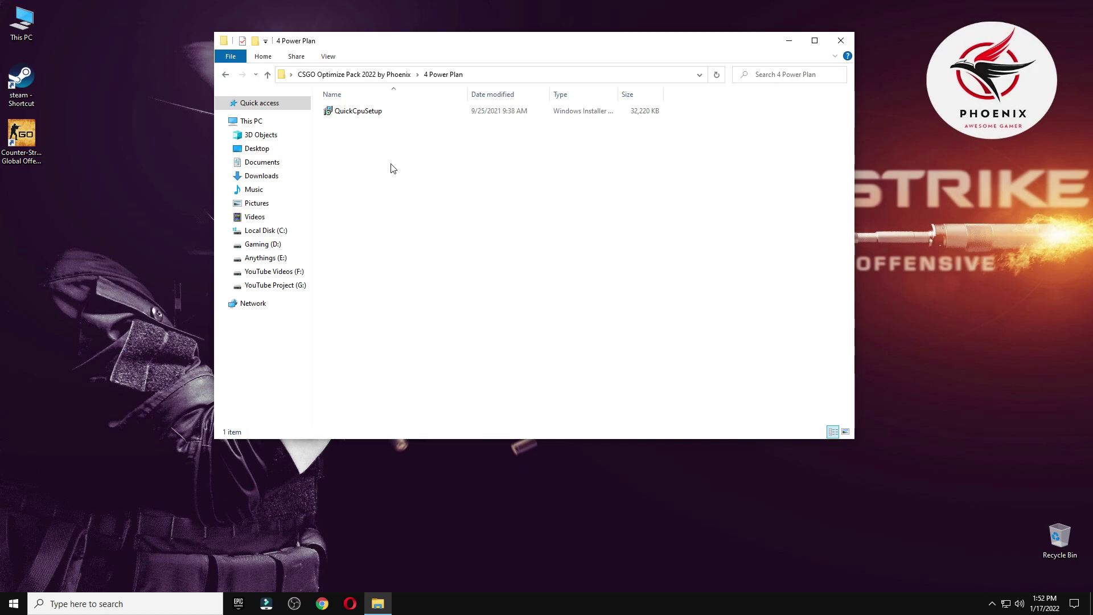
pyautogui.doubleClick(339, 112)
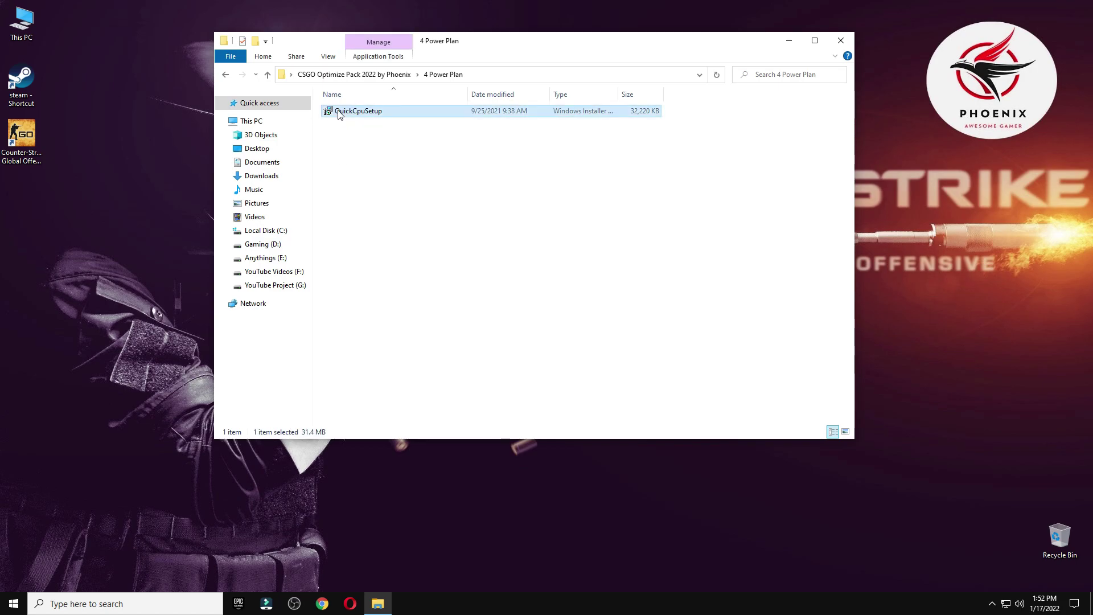
pyautogui.click(617, 393)
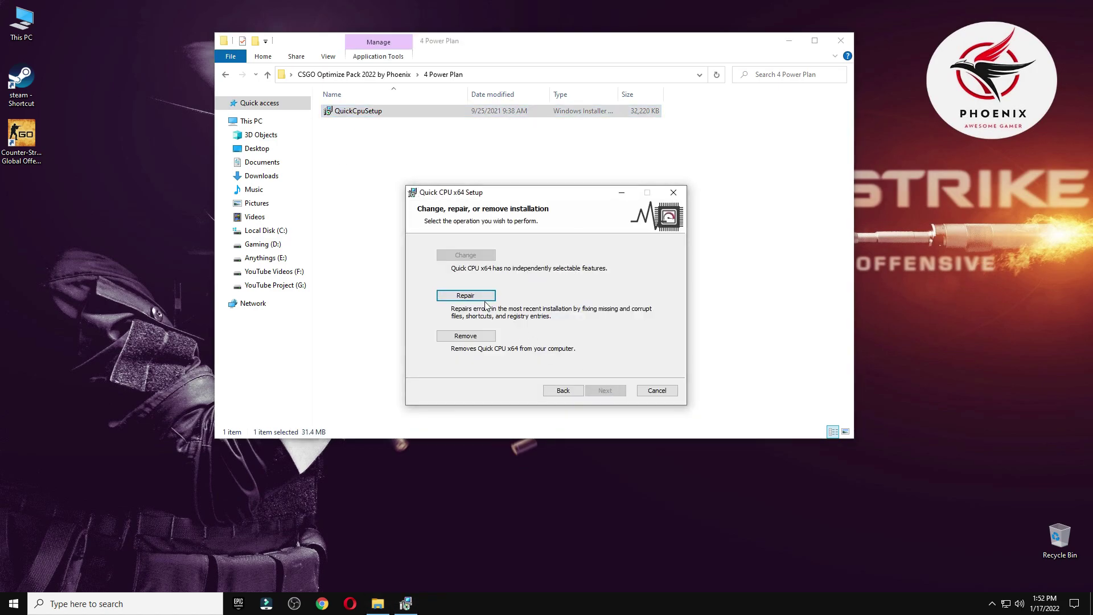
pyautogui.click(465, 296)
pyautogui.click(605, 390)
pyautogui.click(524, 381)
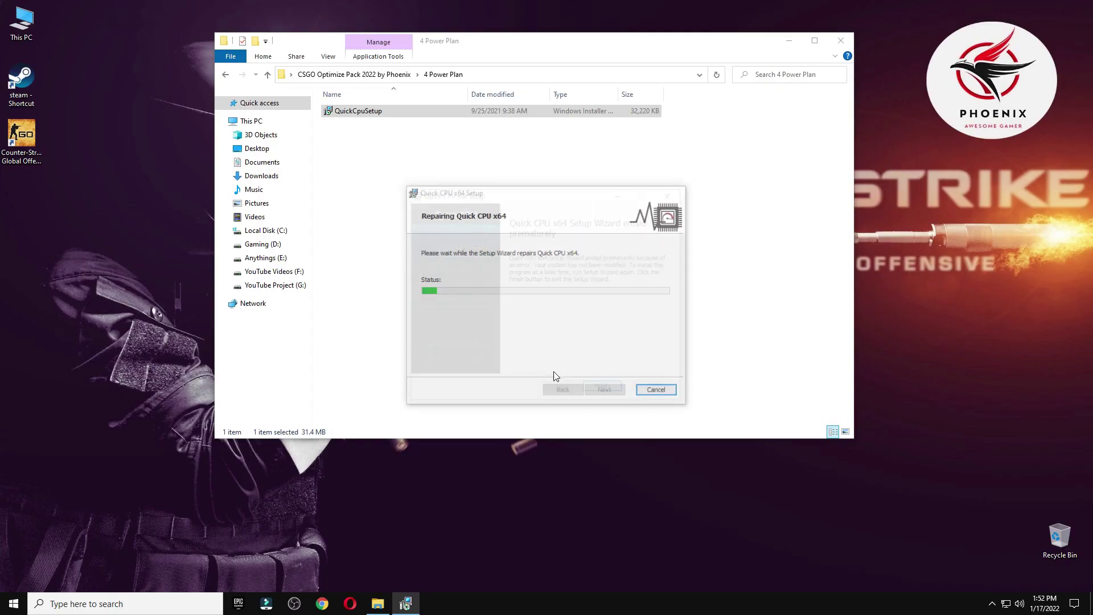
pyautogui.click(607, 391)
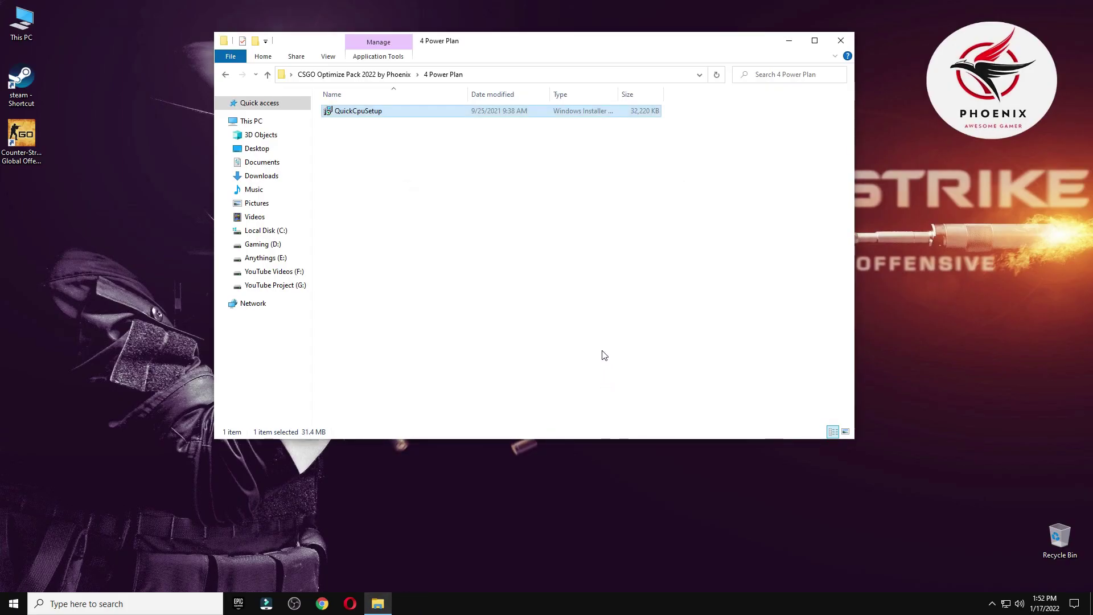
# Find and launch QuickCPU, close the 4 Power Plan folder window and move the Quick CPU window higher on the desktop.
pyautogui.click(127, 596)
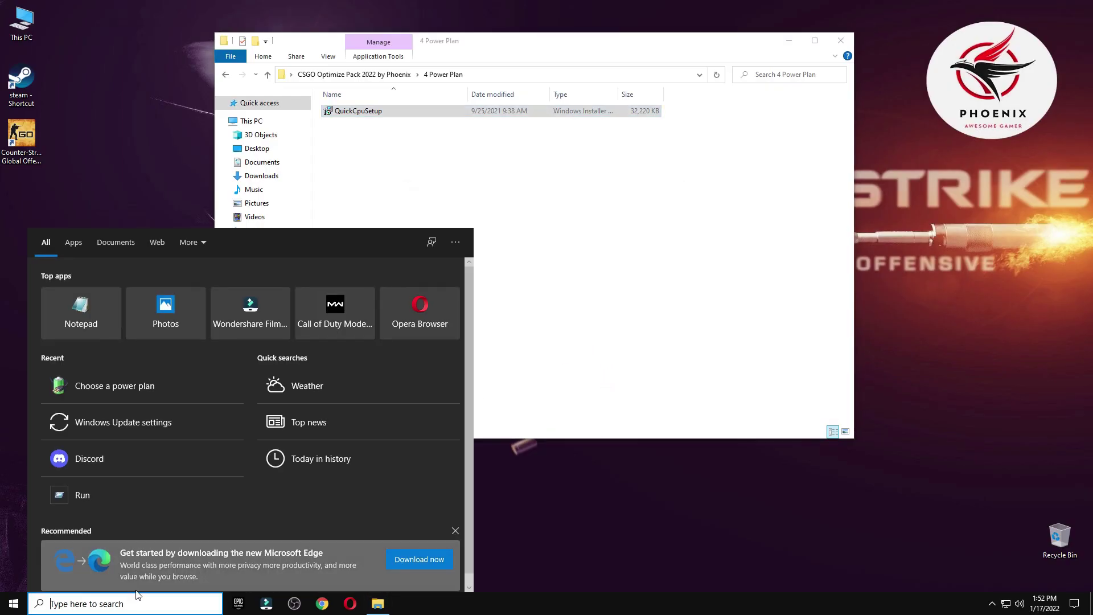
pyautogui.write('q')
pyautogui.click(79, 293)
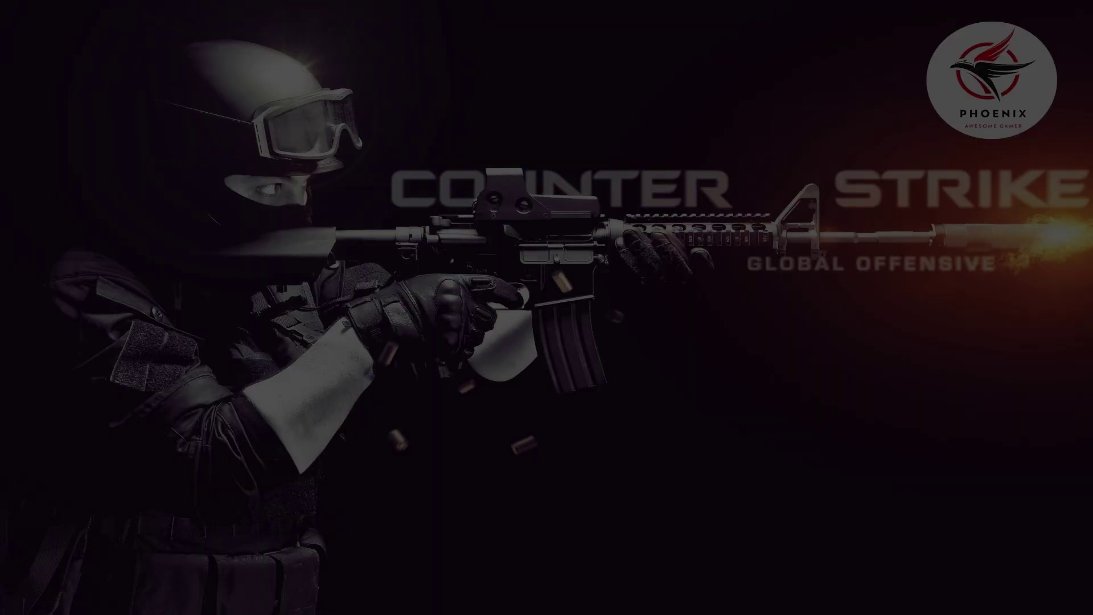
pyautogui.click(488, 379)
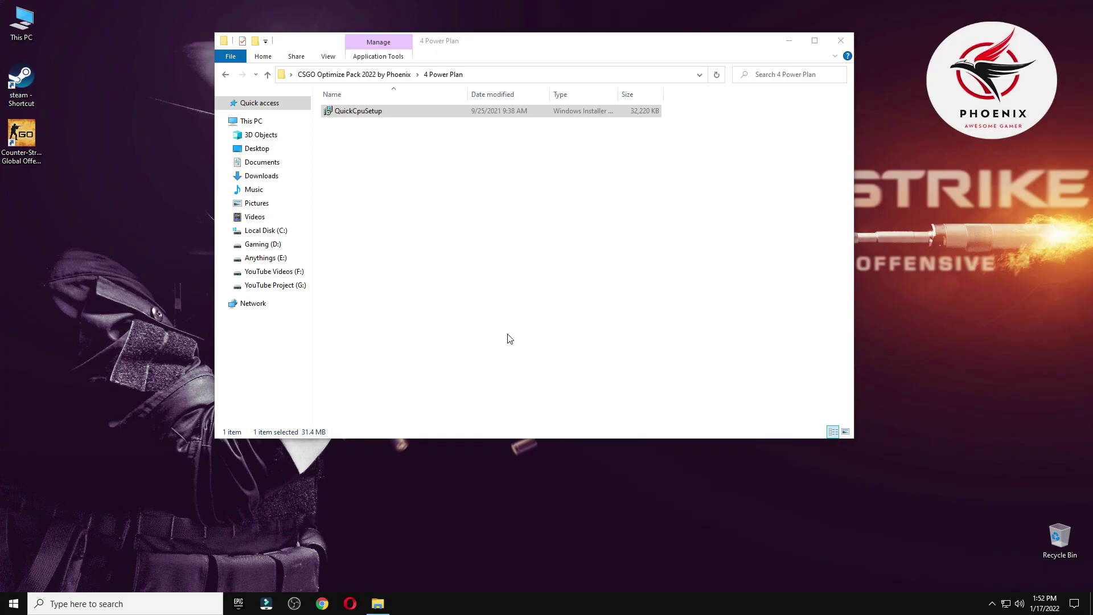
pyautogui.click(854, 36)
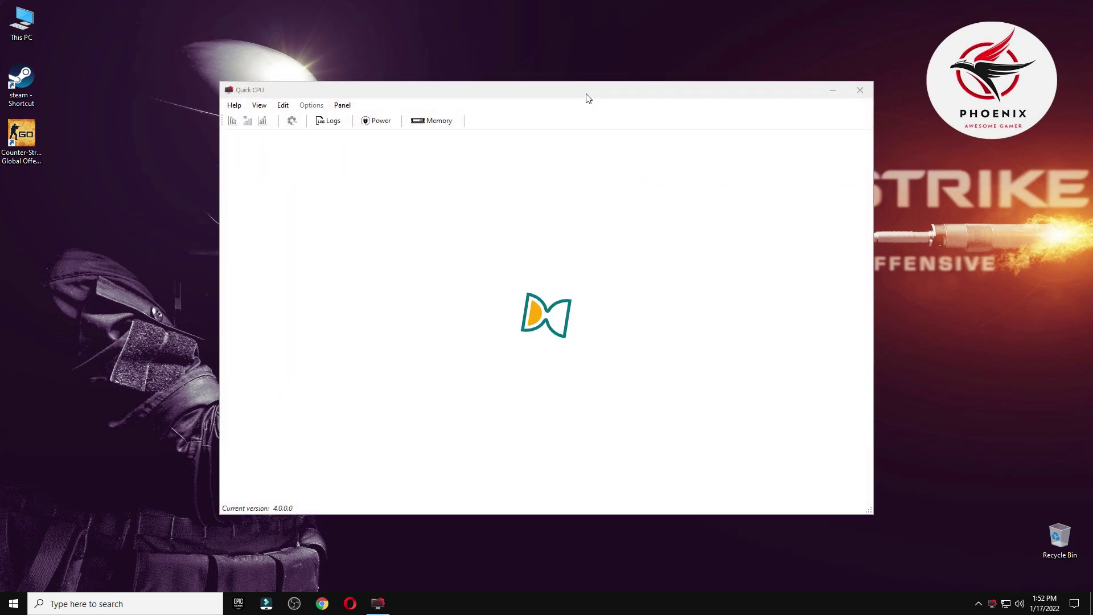
pyautogui.moveTo(586, 95); pyautogui.dragTo(591, 23)
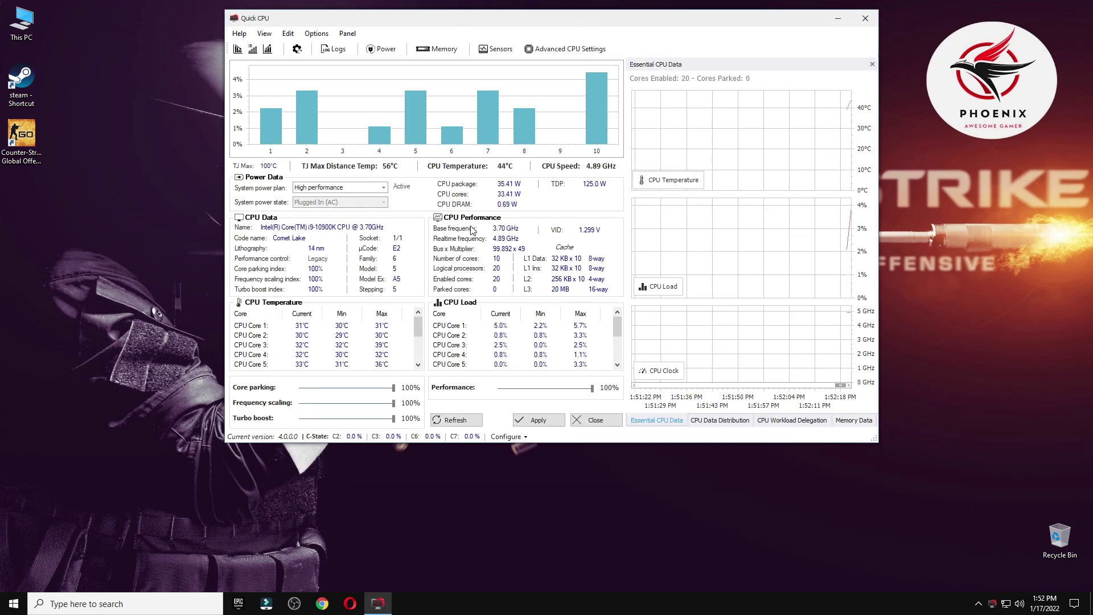
# Use the High performance system power plan with core parking at 100%, apply the changes and close Quick CPU.
pyautogui.click(636, 269)
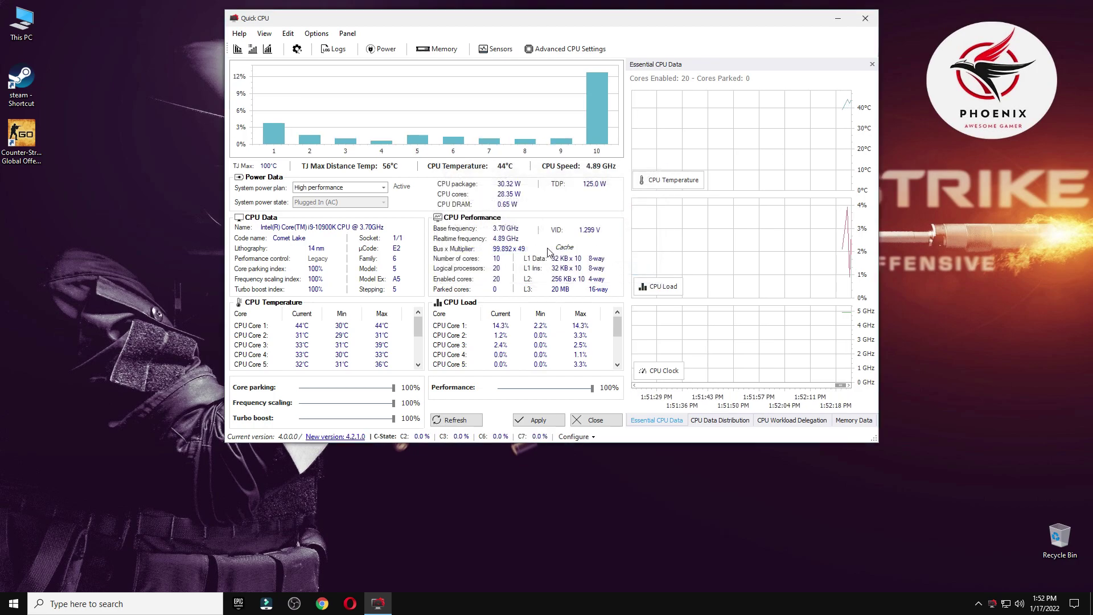
pyautogui.click(339, 189)
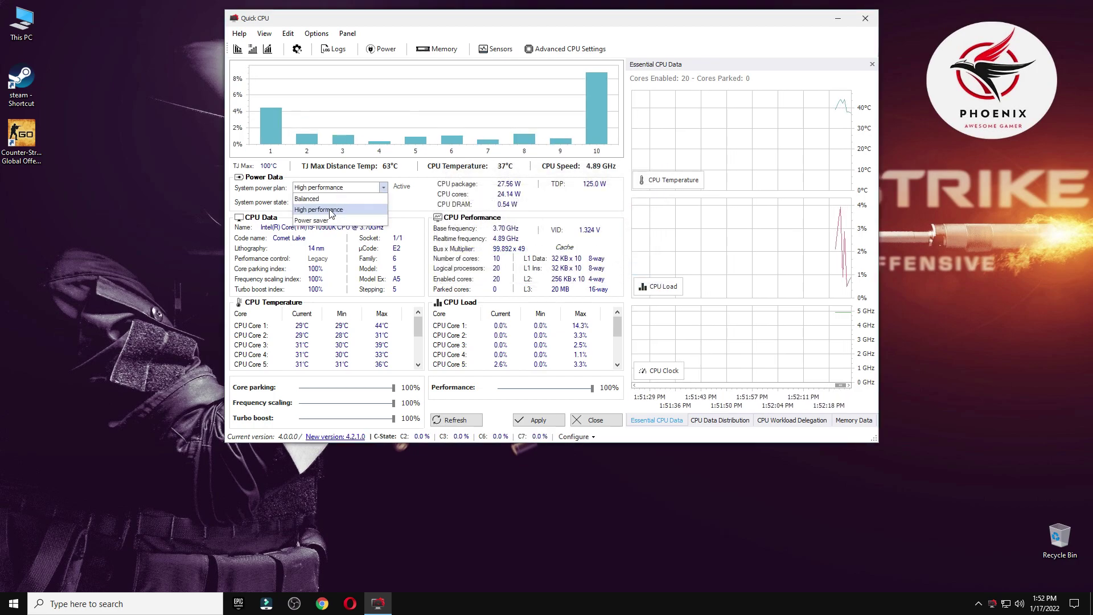
pyautogui.click(350, 232)
pyautogui.moveTo(392, 388); pyautogui.dragTo(333, 387)
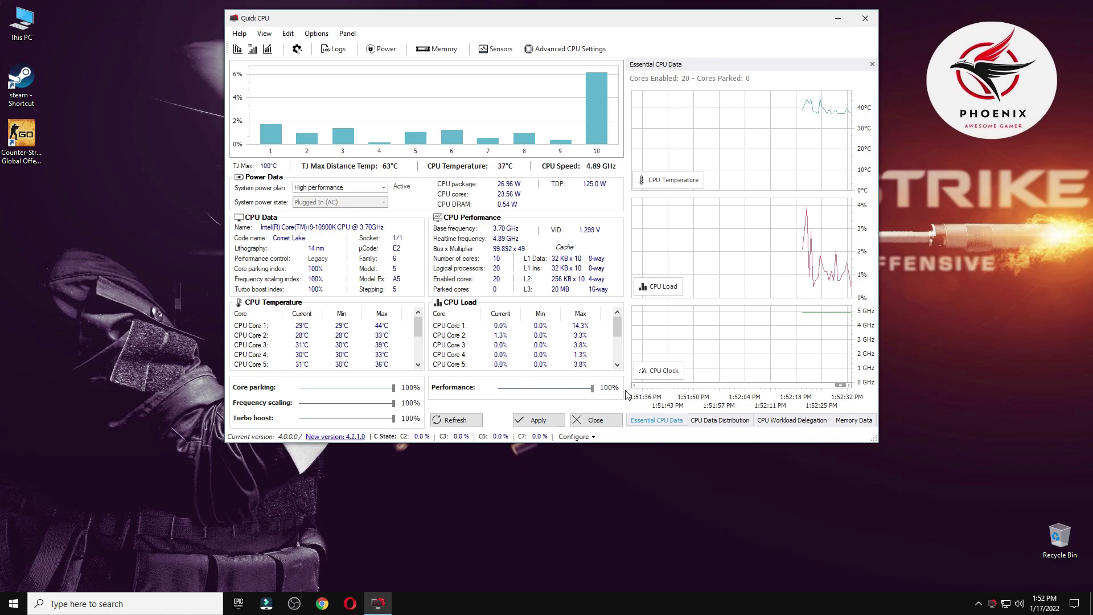
pyautogui.click(555, 420)
pyautogui.click(557, 250)
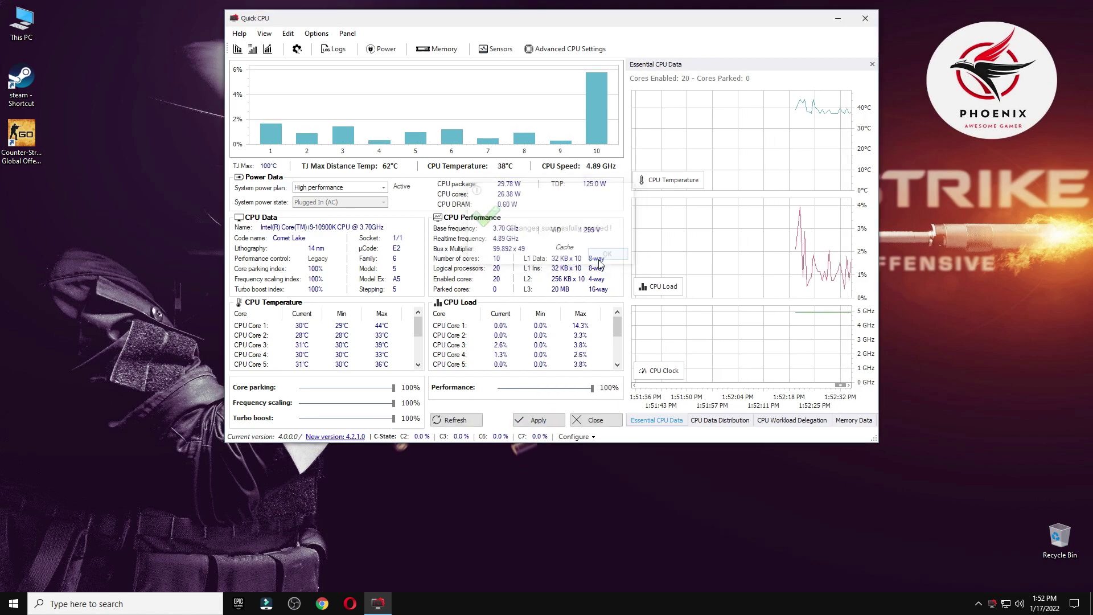
pyautogui.click(595, 419)
# Search for "power", open Choose a power plan and show the additional plans.
pyautogui.click(168, 605)
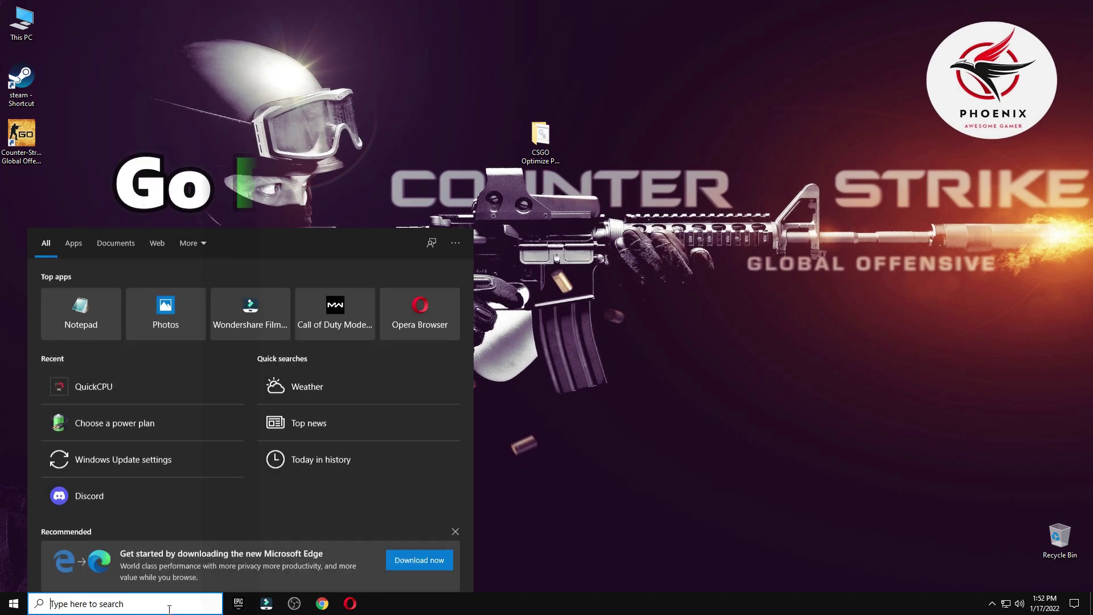
pyautogui.write('power')
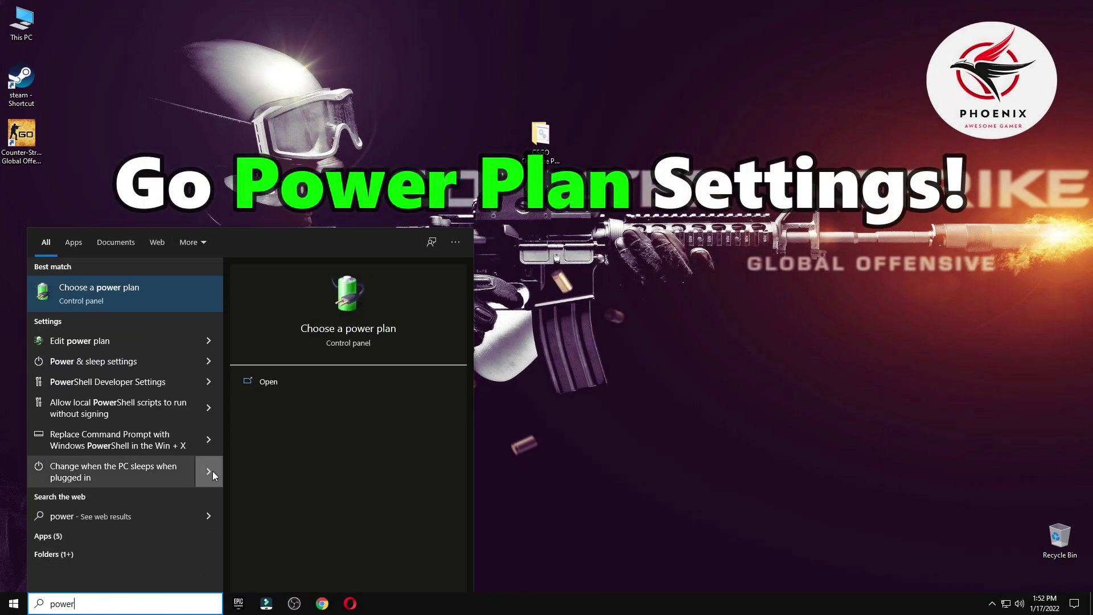
pyautogui.click(92, 299)
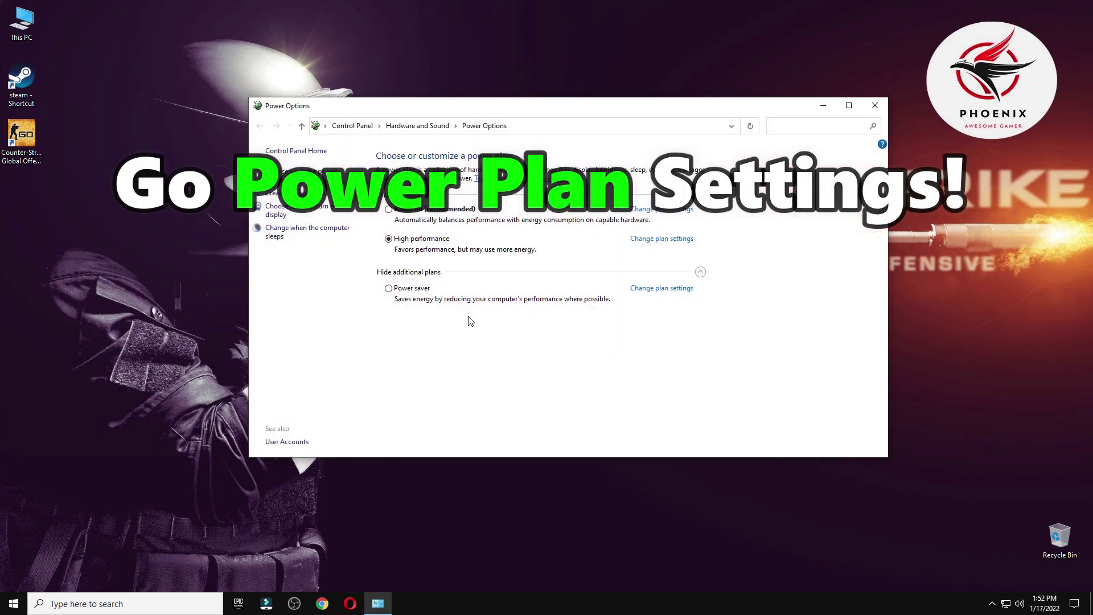
pyautogui.click(692, 278)
pyautogui.click(698, 274)
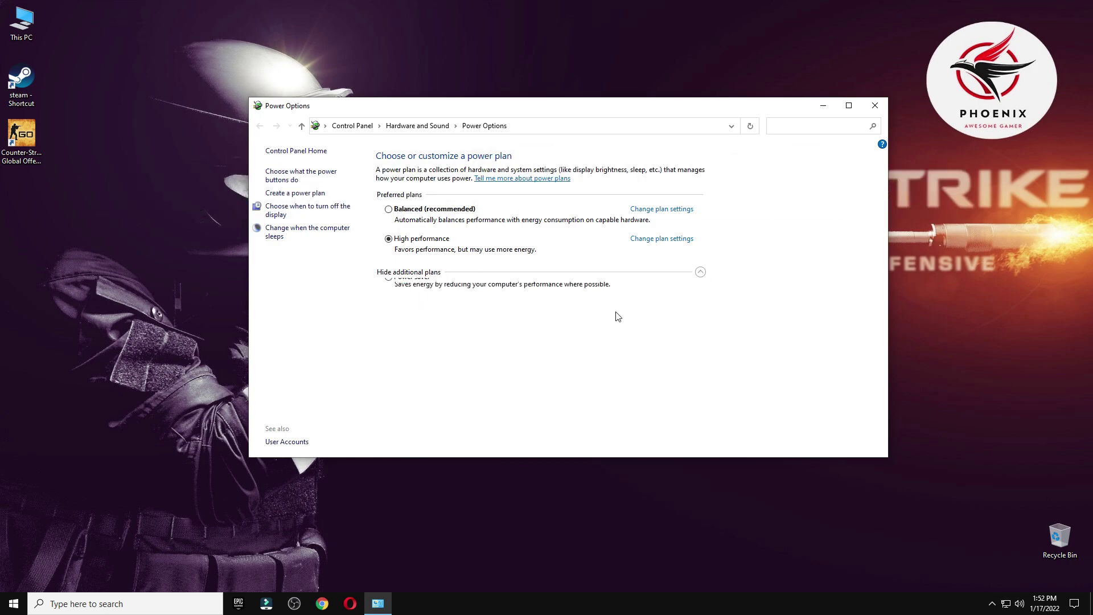
# Open the advanced power settings of the High performance plan and open the hard disk turn-off time for editing.
pyautogui.click(676, 239)
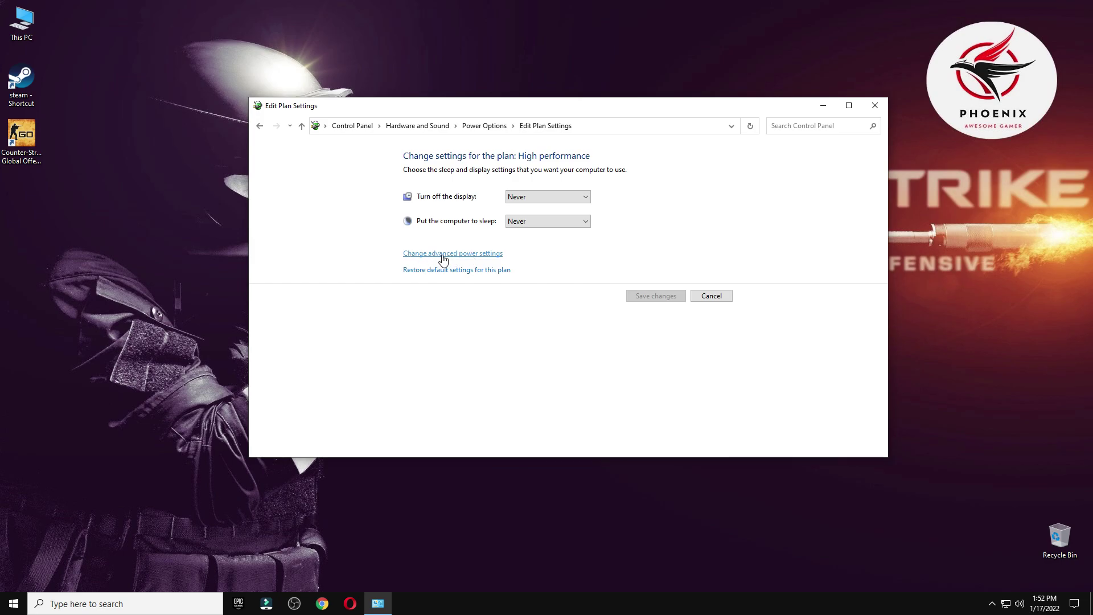
pyautogui.click(443, 254)
pyautogui.click(144, 222)
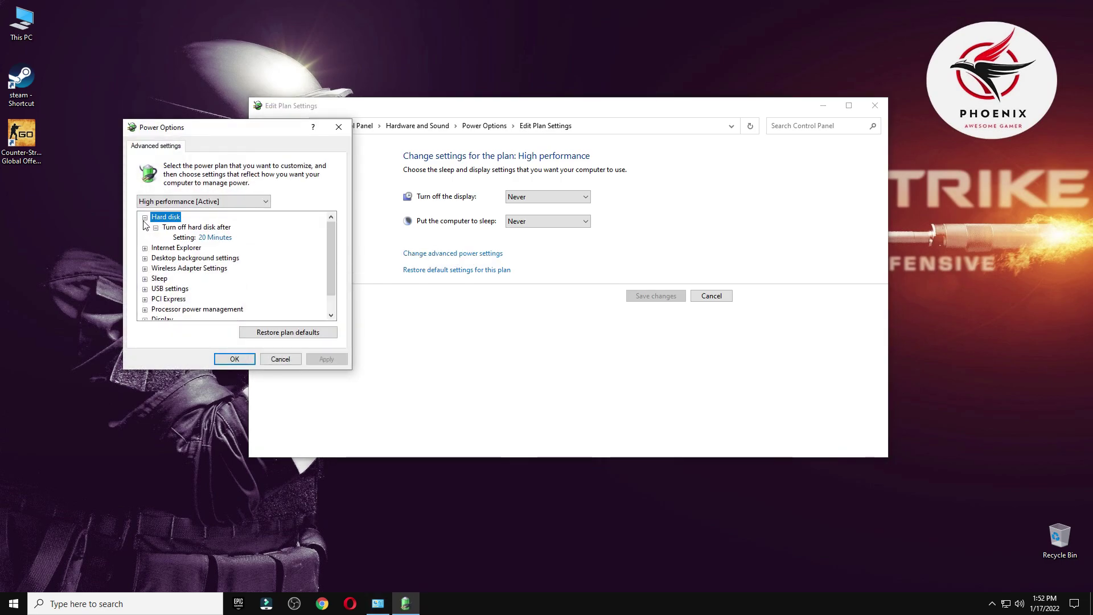
pyautogui.click(211, 237)
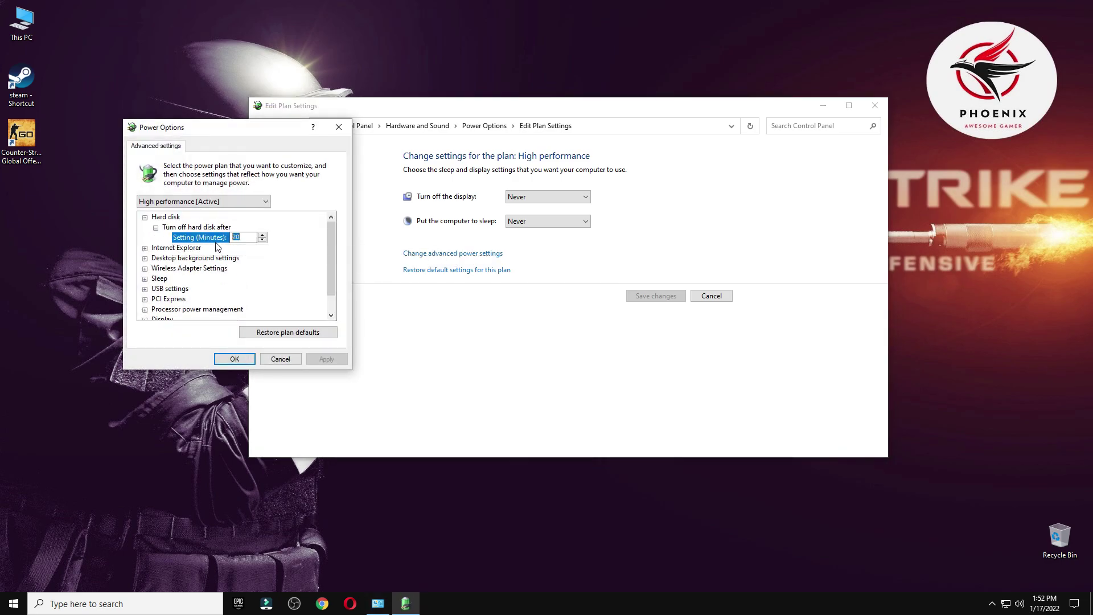
# Choose the wireless adapter's power saving mode, accept the advanced settings and leave the High performance plan's settings page.
pyautogui.click(199, 268)
pyautogui.click(145, 268)
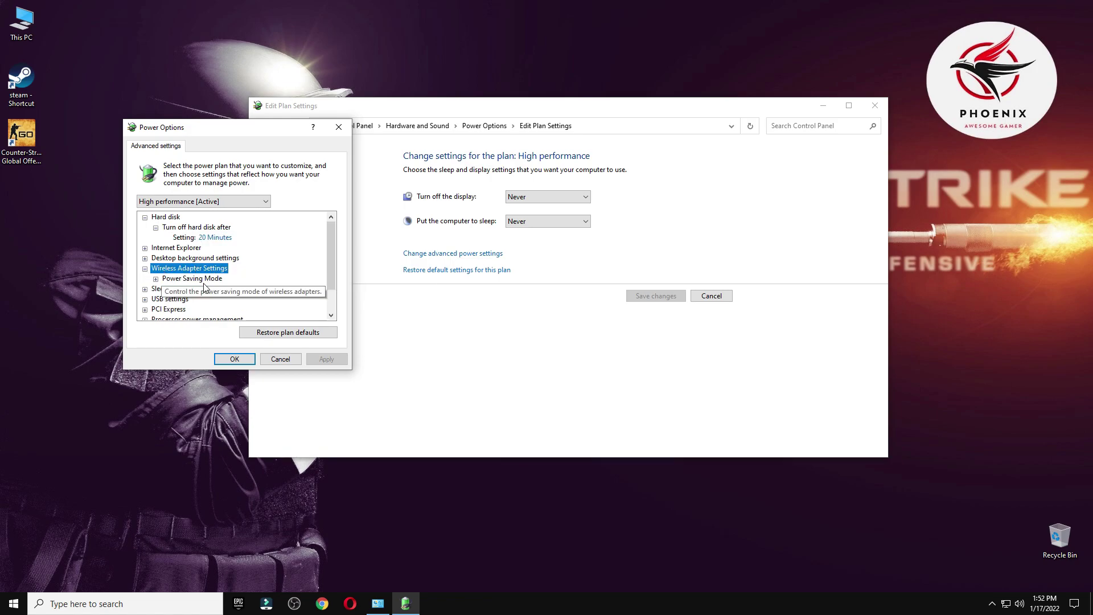
pyautogui.click(171, 280)
pyautogui.doubleClick(171, 279)
pyautogui.click(239, 289)
pyautogui.click(244, 289)
pyautogui.click(248, 296)
pyautogui.click(235, 359)
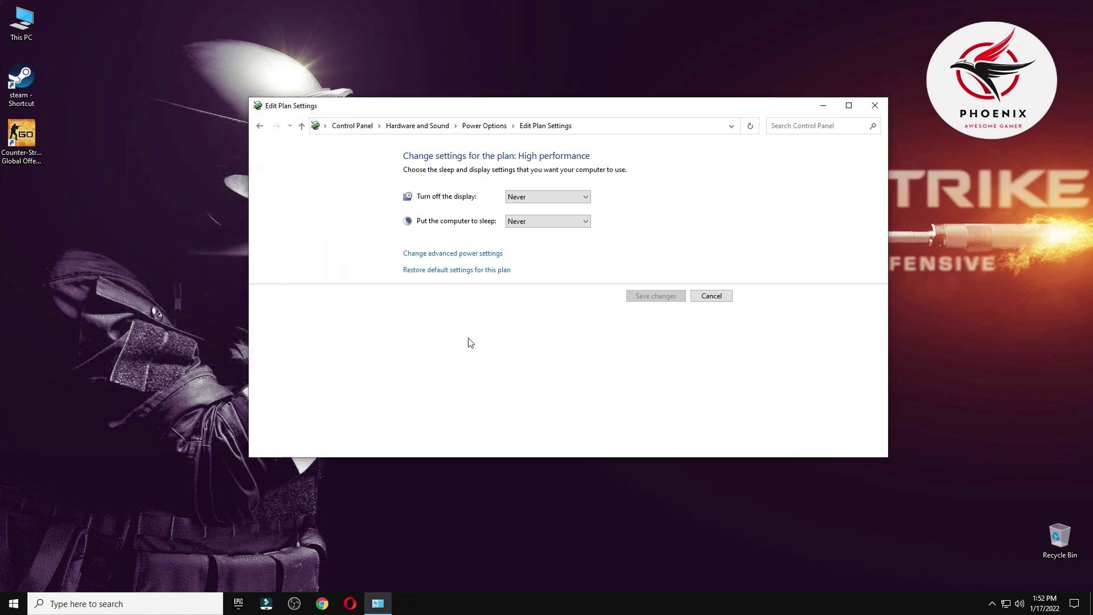
pyautogui.click(720, 299)
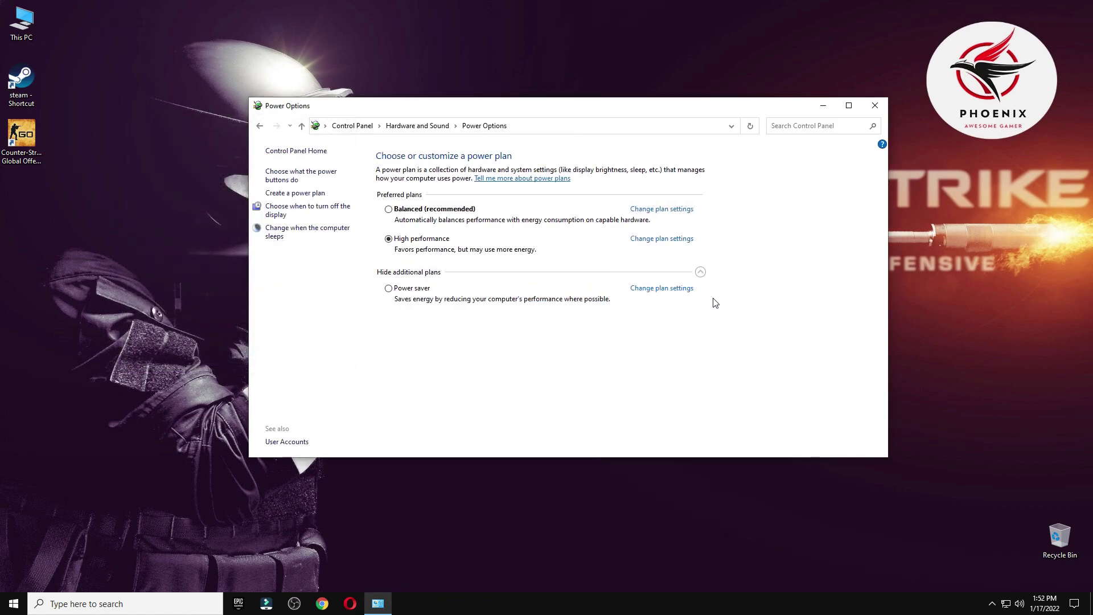
# Close Power Options, open M1 Mouse Acceleration in the pack's 5 Mouse & Keyboard Settings folder, check the pointer options and cancel the dialog.
pyautogui.click(868, 104)
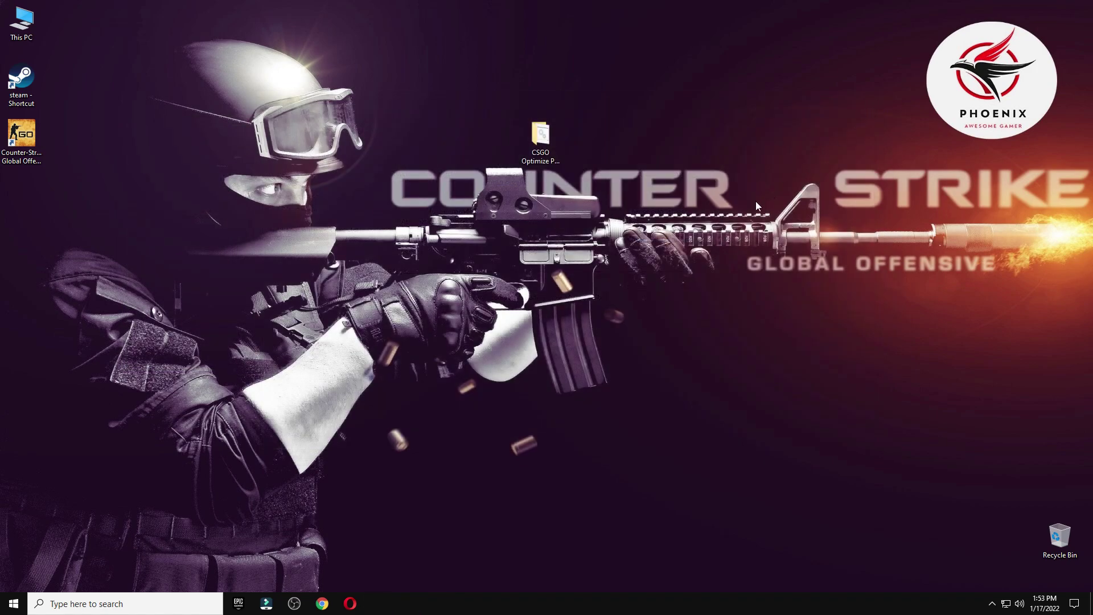
pyautogui.doubleClick(541, 150)
pyautogui.doubleClick(446, 171)
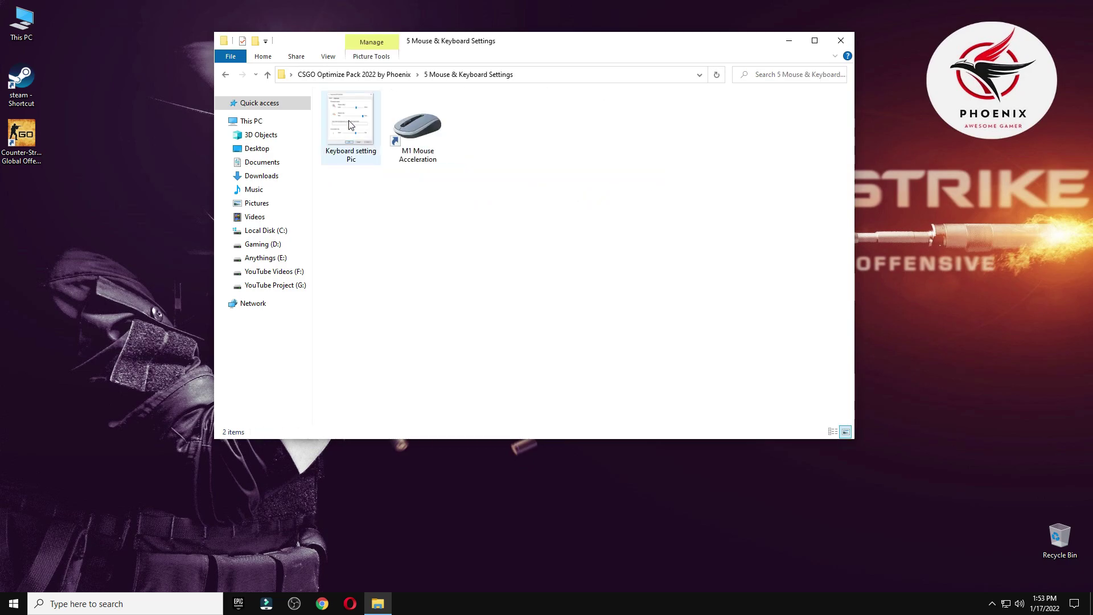
pyautogui.doubleClick(421, 148)
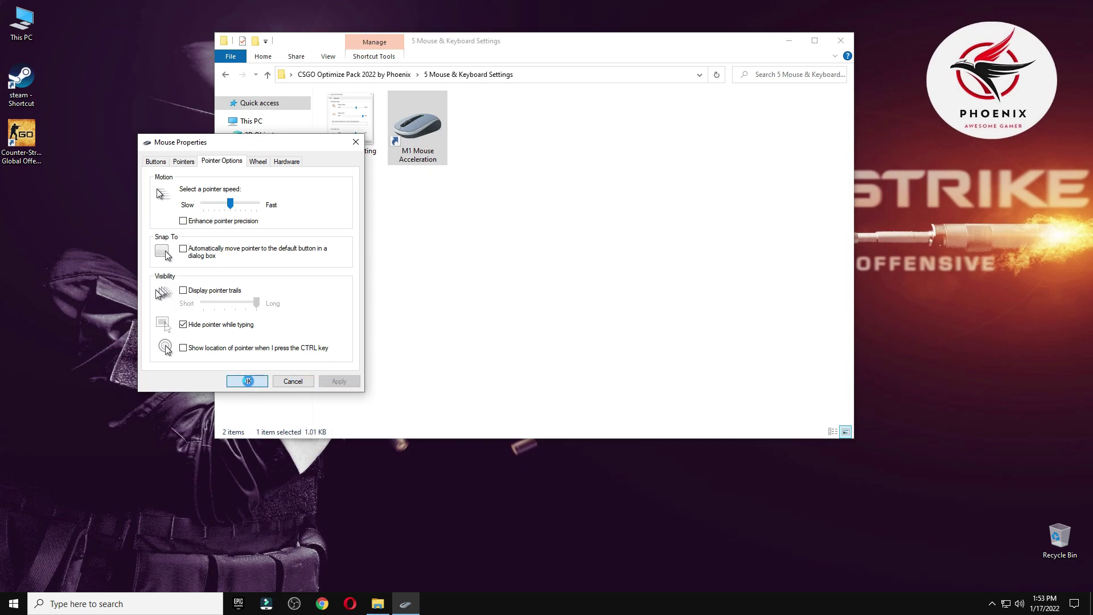
pyautogui.click(291, 379)
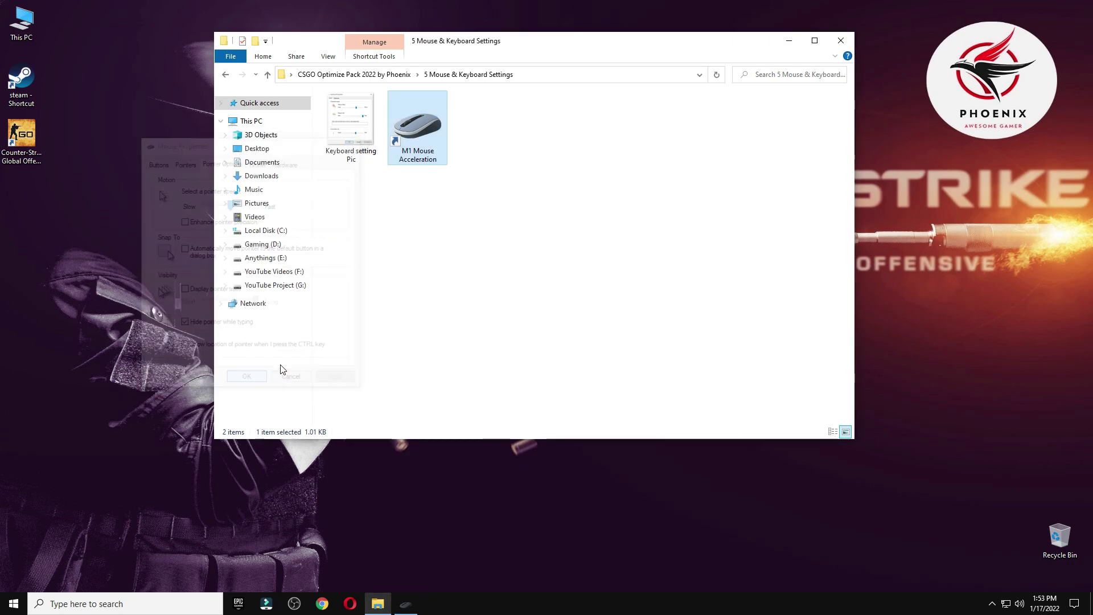
# Compare the Control Panel's Keyboard Properties with the Keyboard setting Pic, accept the dialog and close the picture.
pyautogui.doubleClick(349, 135)
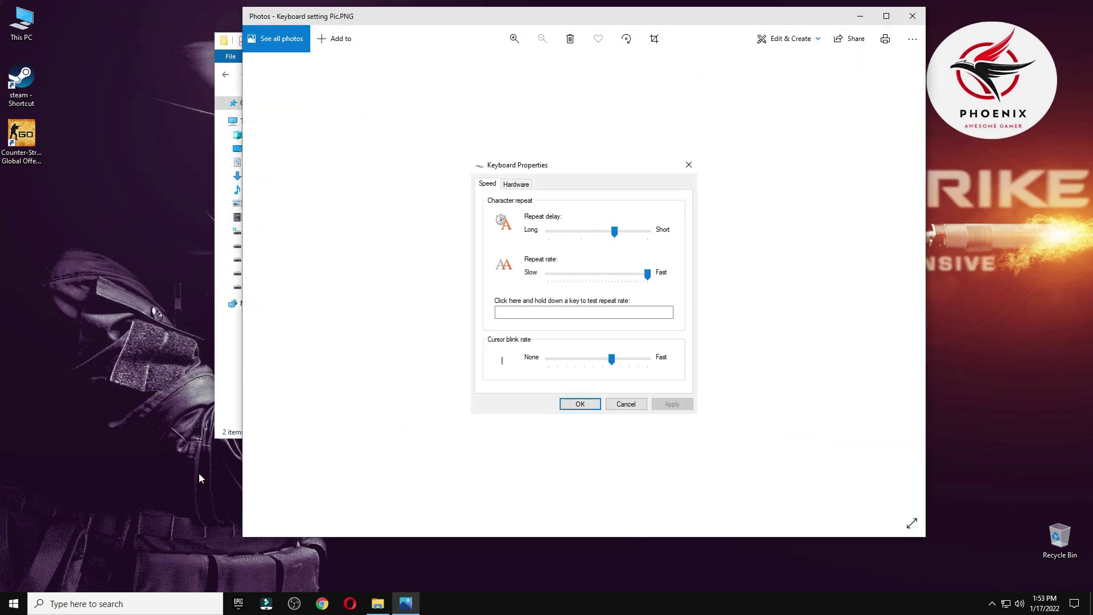
pyautogui.click(92, 601)
pyautogui.write('key')
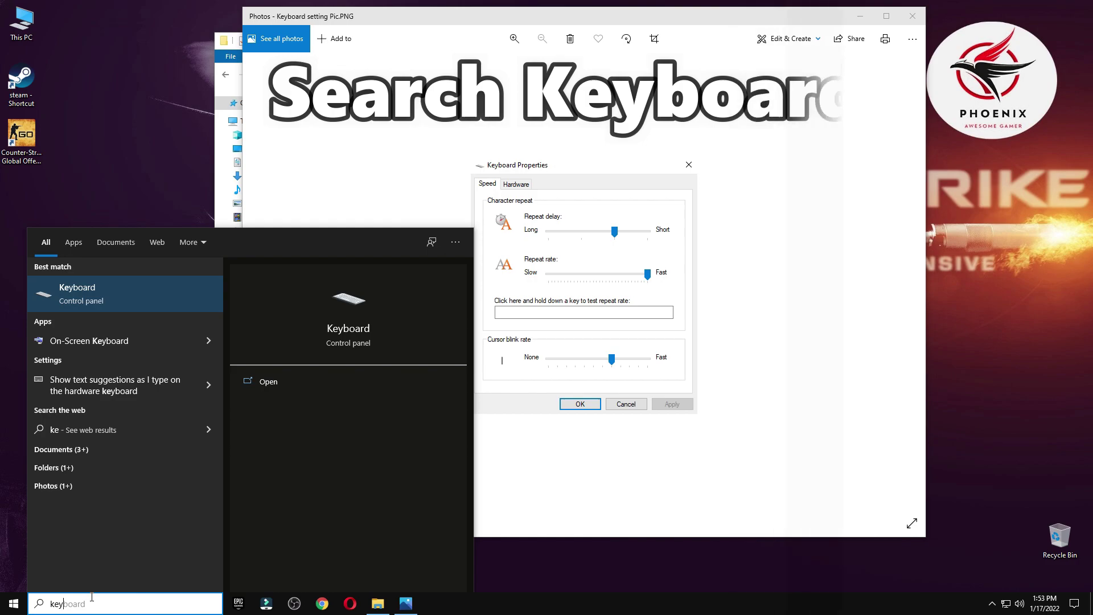
pyautogui.write('bo')
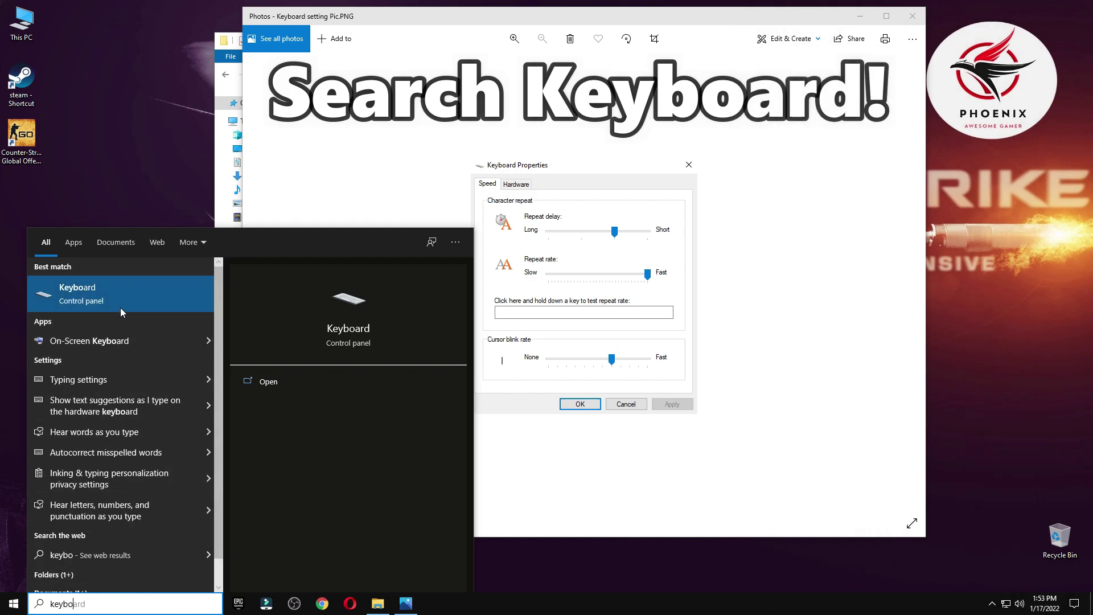
pyautogui.click(120, 314)
pyautogui.moveTo(125, 29); pyautogui.dragTo(337, 183)
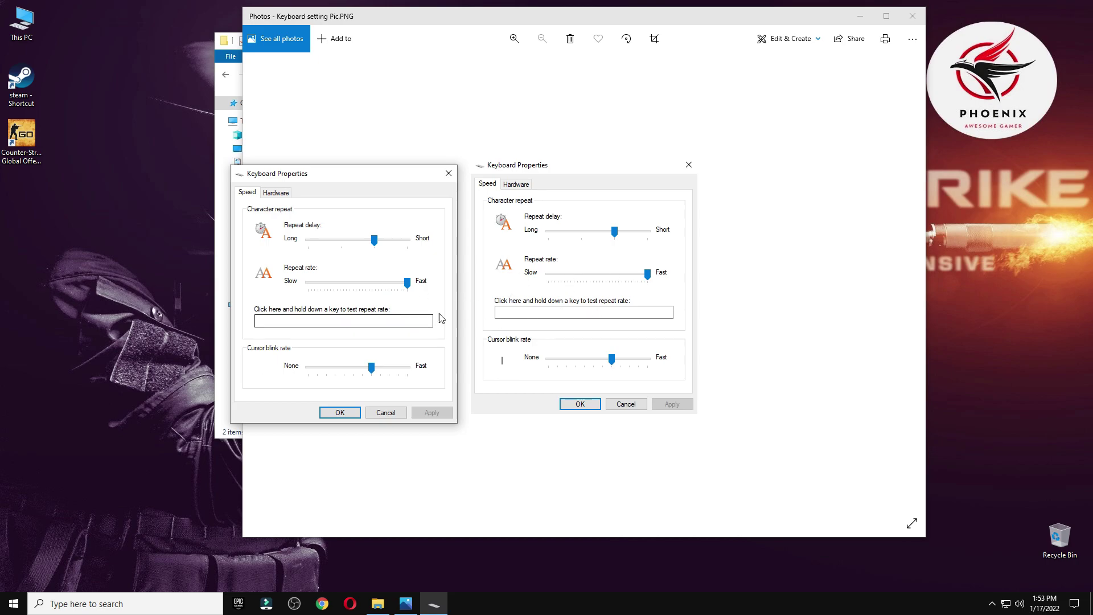
pyautogui.click(340, 412)
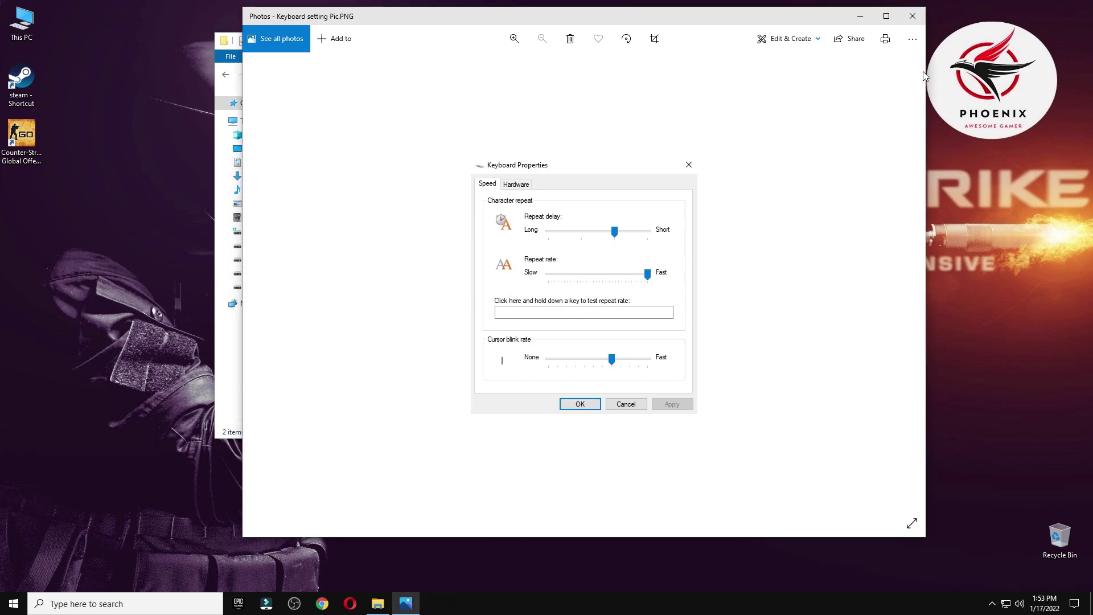
pyautogui.click(912, 15)
# View the video and advanced settings pictures in the pack's 6 CSGO Best Settings PICS folder and close the viewer.
pyautogui.click(226, 75)
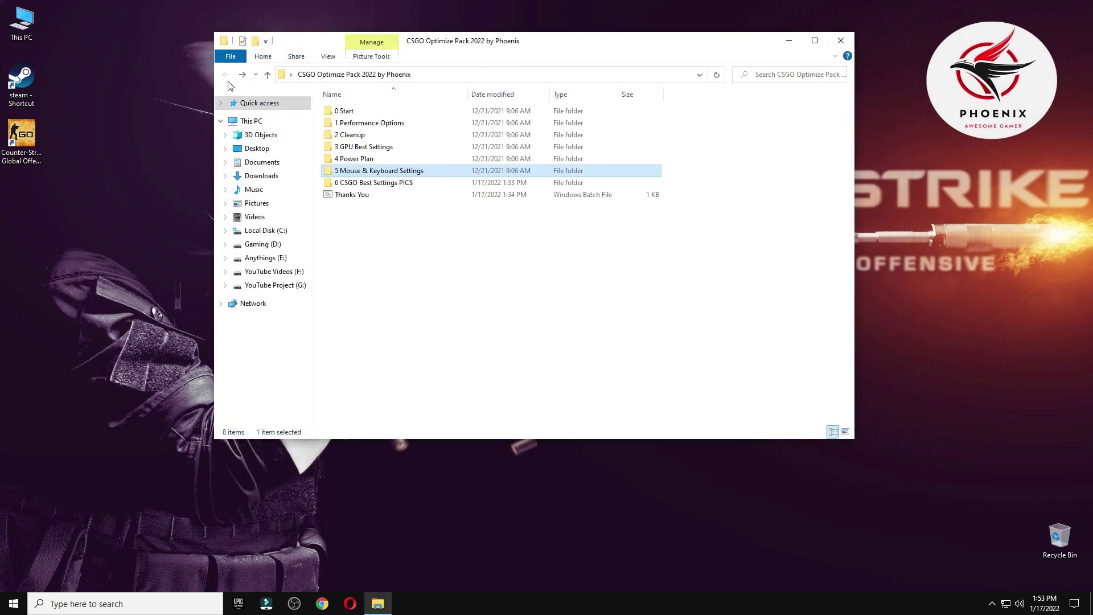
pyautogui.doubleClick(367, 182)
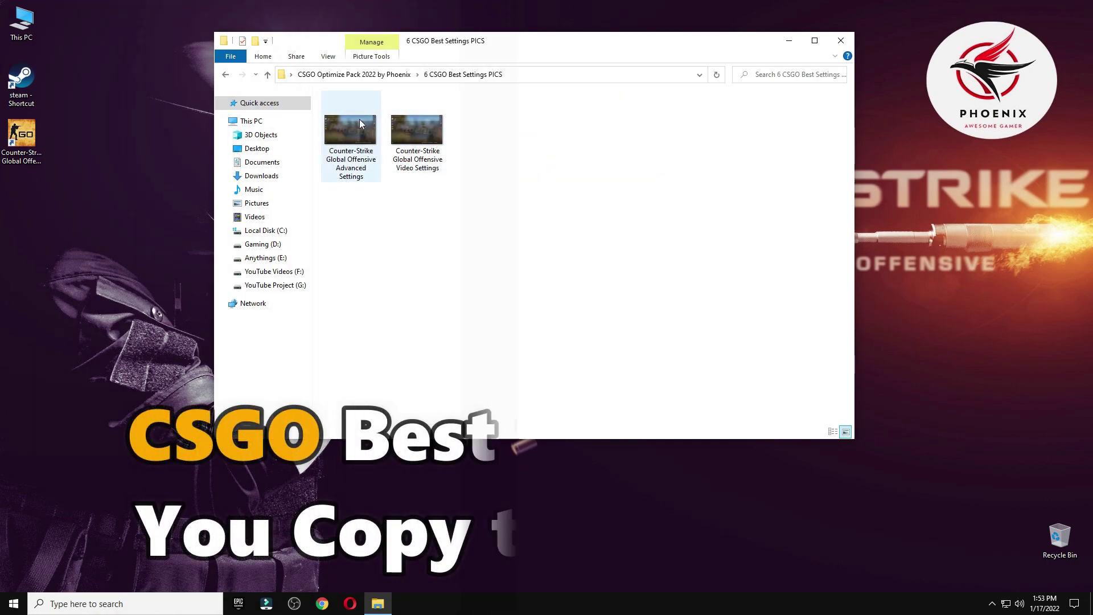
pyautogui.doubleClick(354, 142)
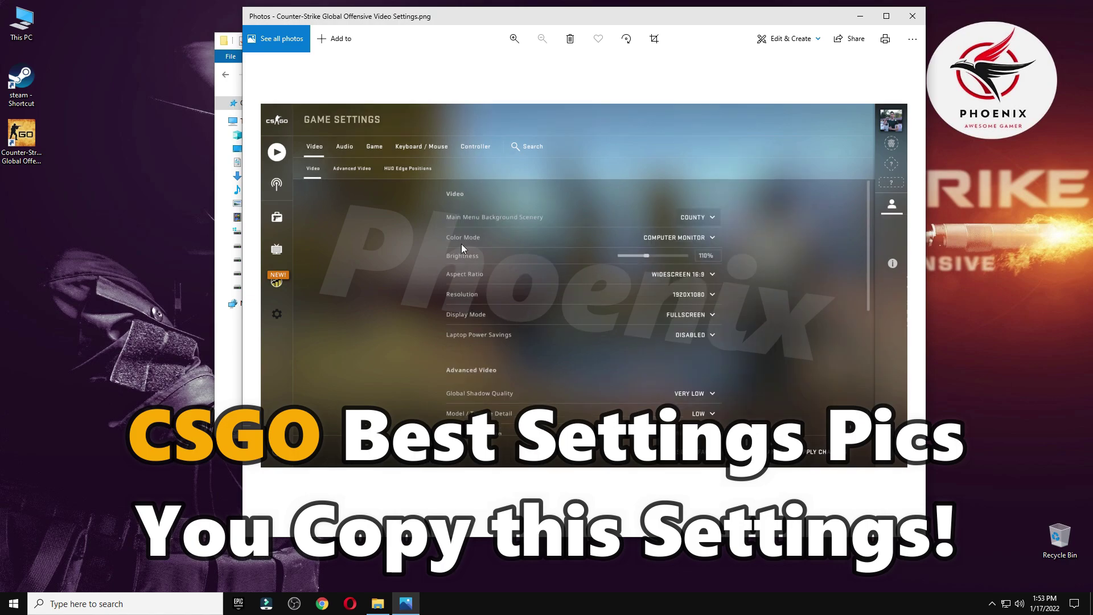
pyautogui.press('Left')
pyautogui.press('Right')
pyautogui.press('Left')
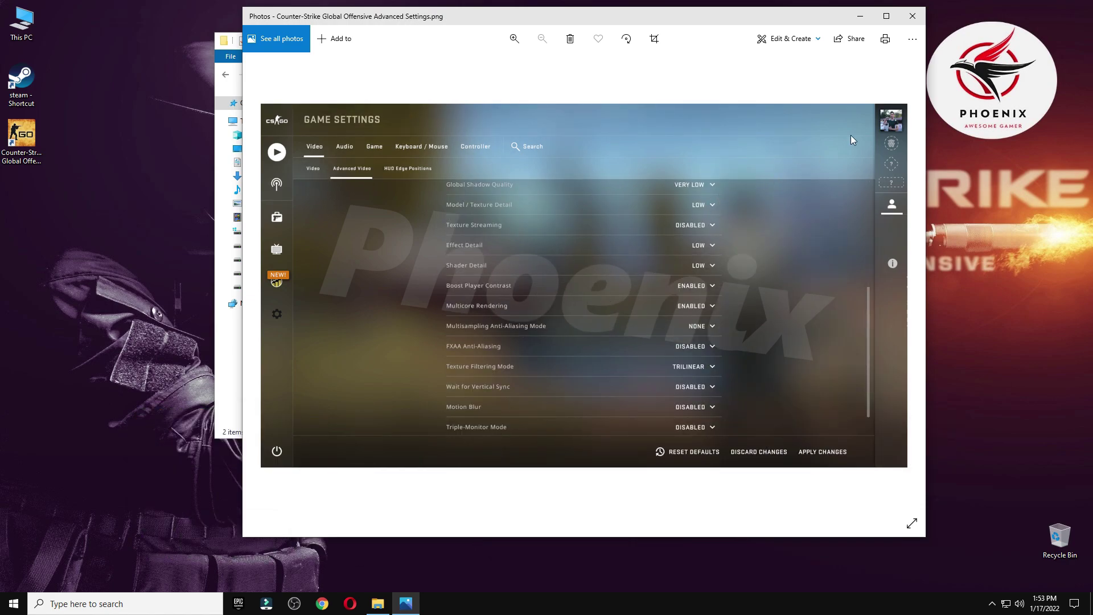
pyautogui.click(911, 16)
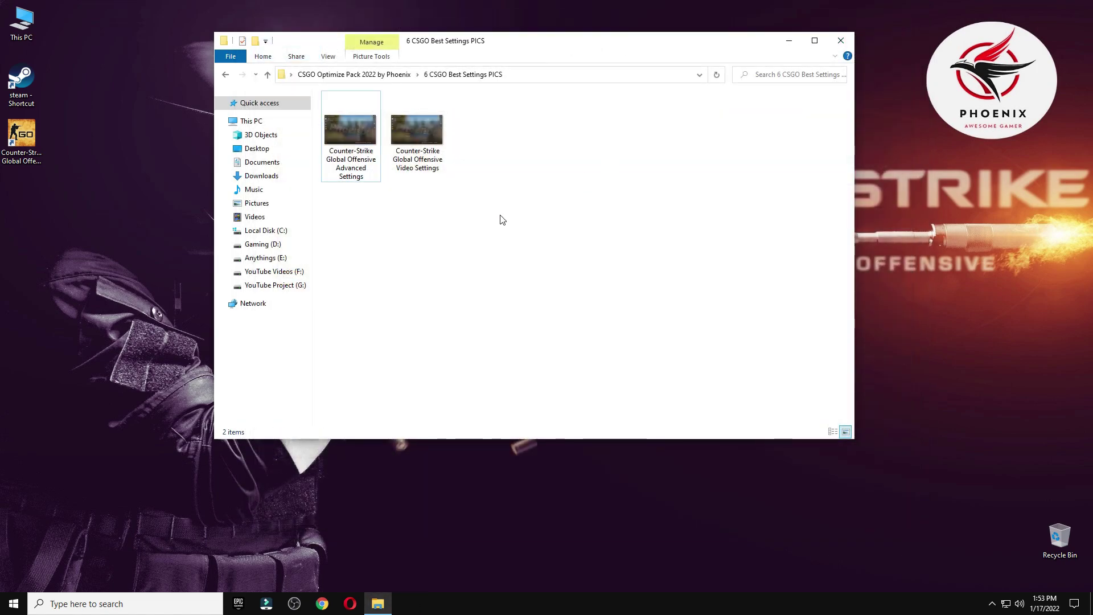
# Close the optimize pack's folder window and move the pack's desktop folder next to This PC.
pyautogui.press('BackSpace')
pyautogui.click(840, 38)
pyautogui.moveTo(532, 143); pyautogui.dragTo(382, 145)
pyautogui.moveTo(65, 27); pyautogui.dragTo(64, 28)
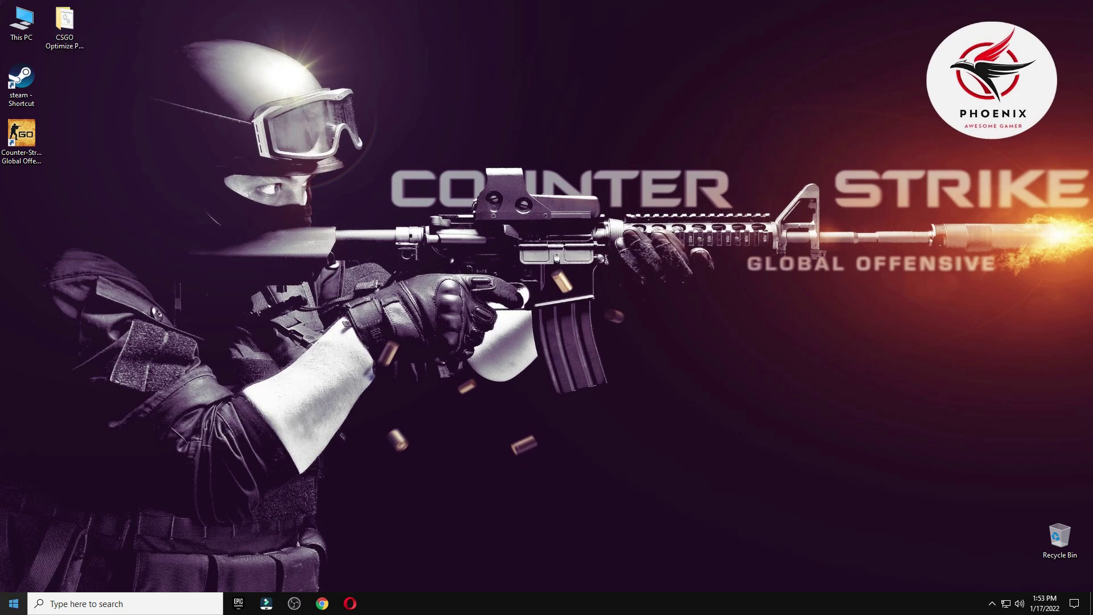
# Open Windows Settings maximized and go through Gaming to the Graphics settings page.
pyautogui.click(13, 602)
pyautogui.click(60, 555)
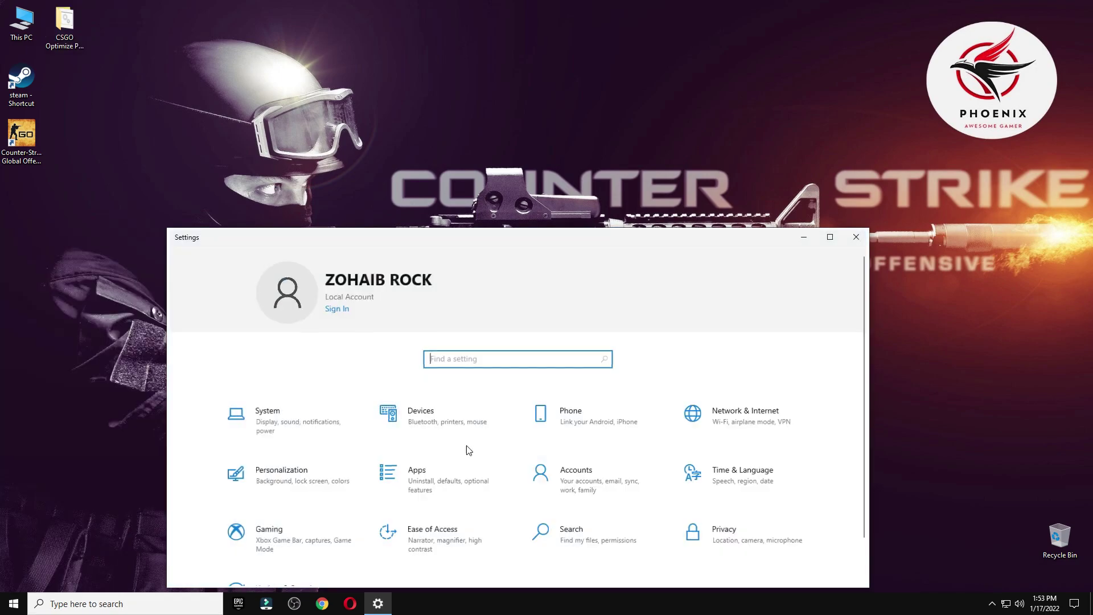
pyautogui.moveTo(723, 244); pyautogui.dragTo(729, 103)
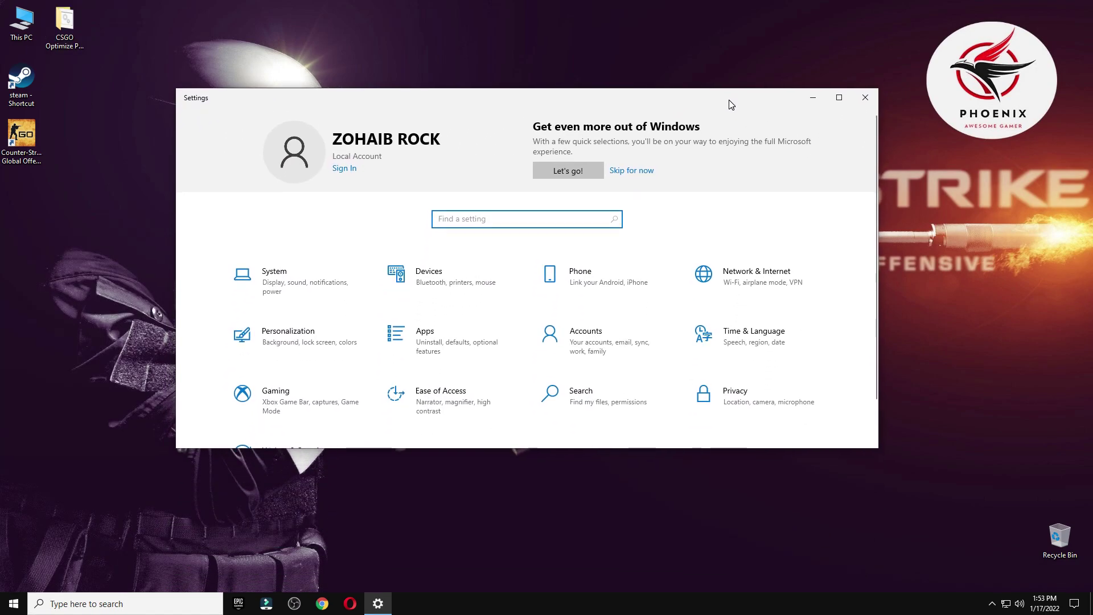
pyautogui.click(838, 96)
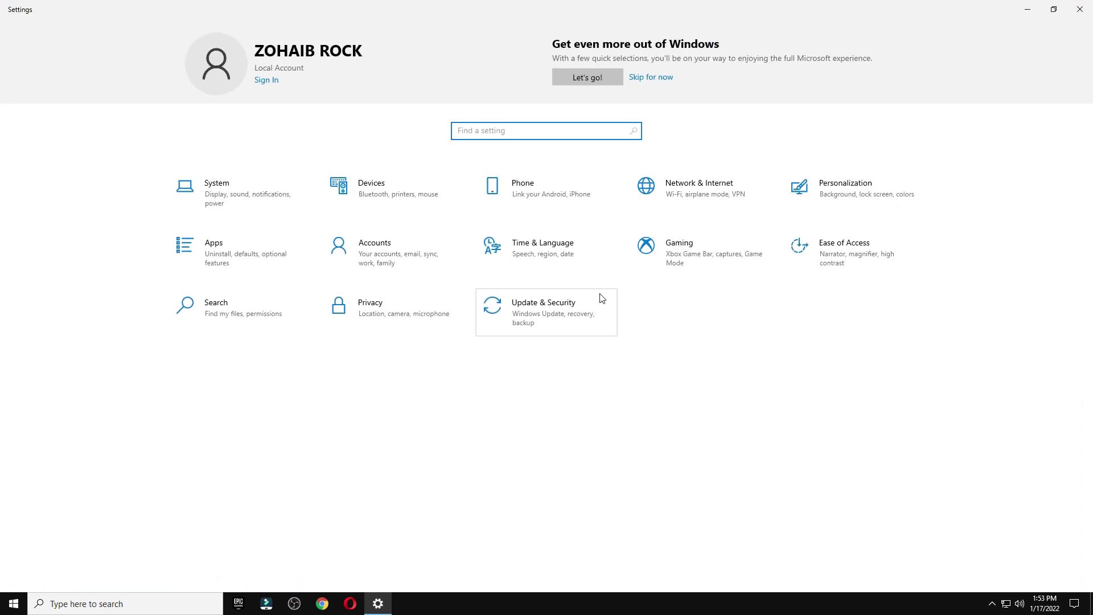
pyautogui.click(698, 252)
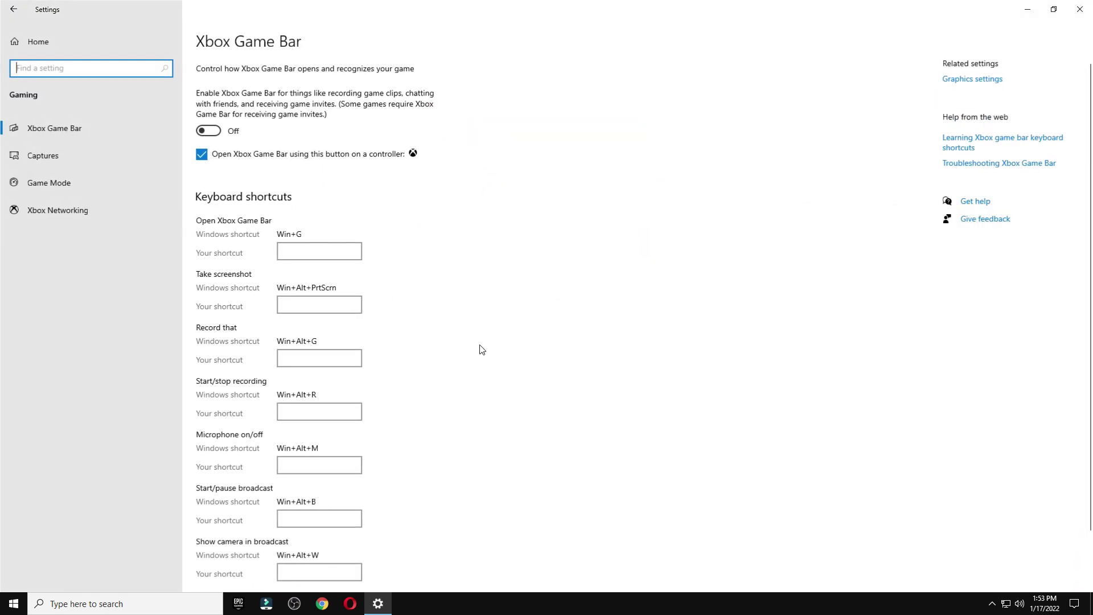
pyautogui.click(966, 80)
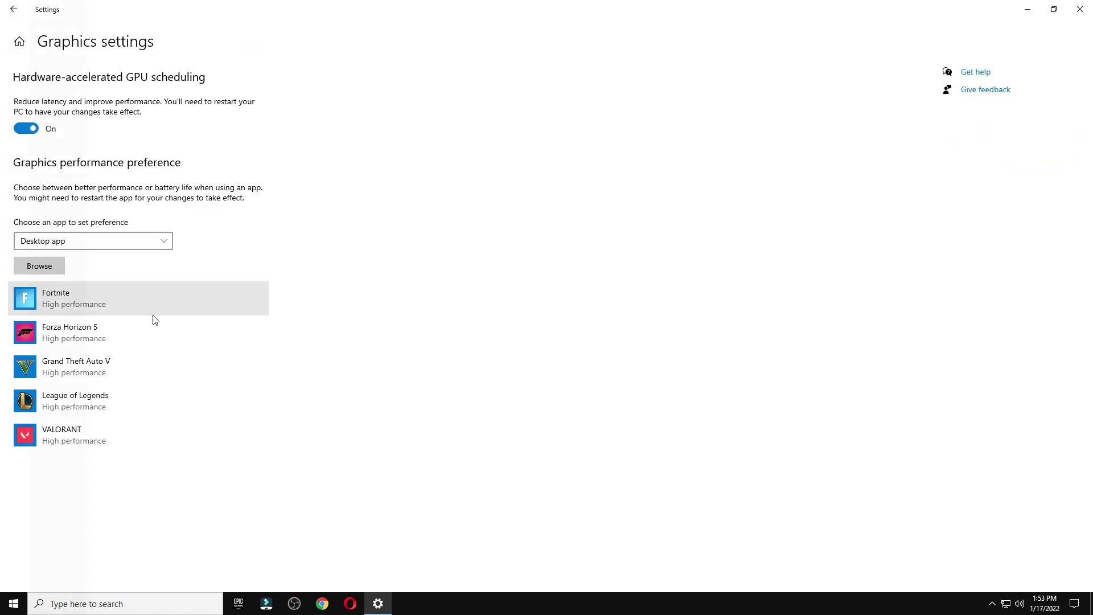
# Add the csgo application from D:\Steam\steamapps\common\Counter-Strike Global Offensive to the graphics performance preference list.
pyautogui.click(46, 266)
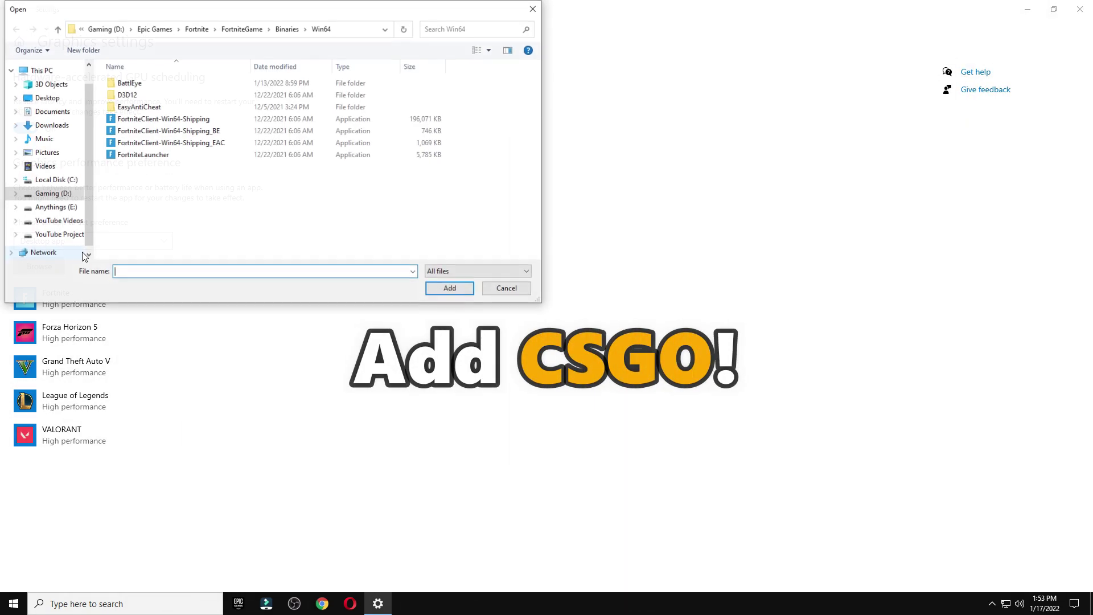
pyautogui.click(52, 198)
pyautogui.doubleClick(146, 166)
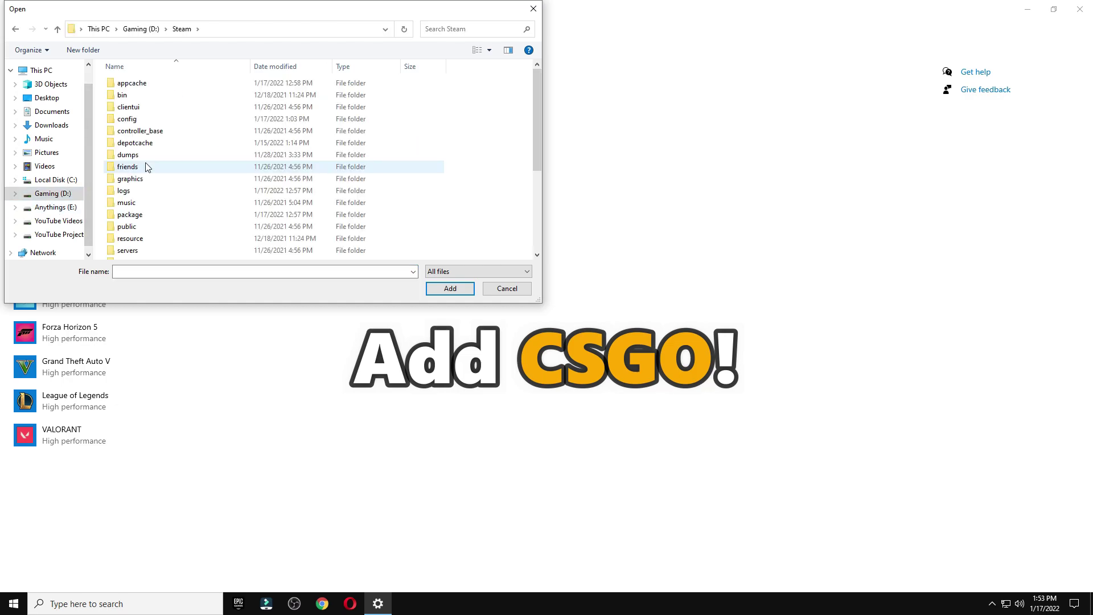
pyautogui.scroll(-2, 156, 176)
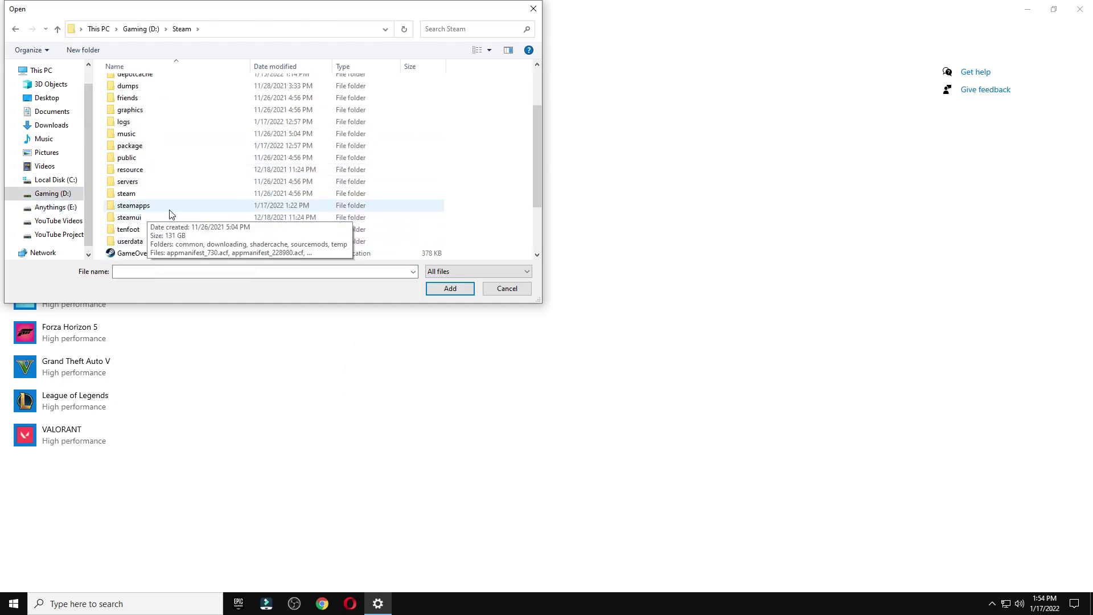
pyautogui.doubleClick(151, 206)
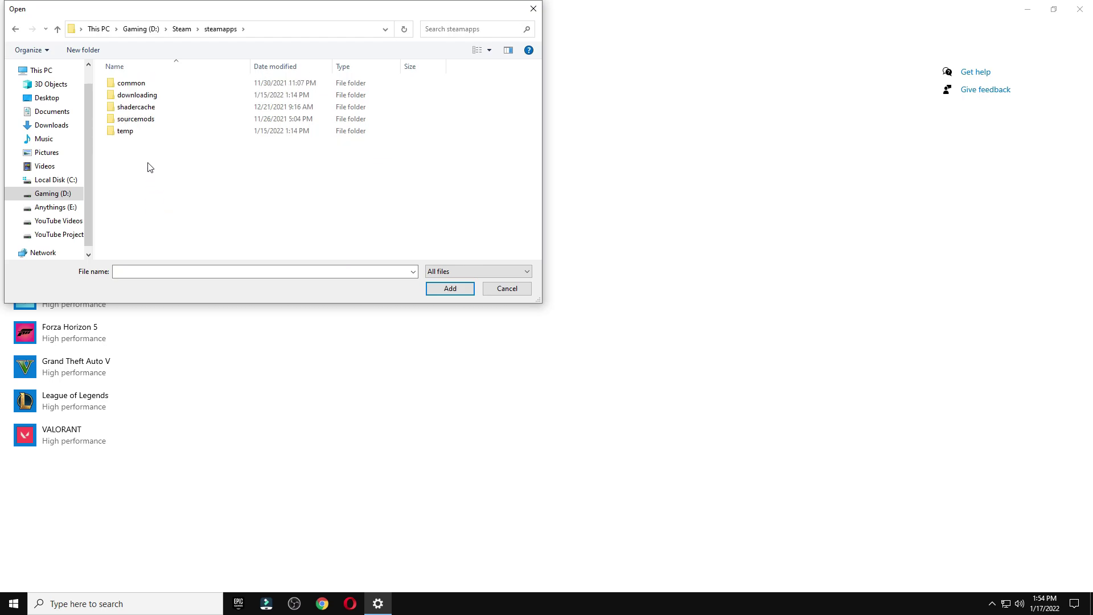
pyautogui.doubleClick(171, 85)
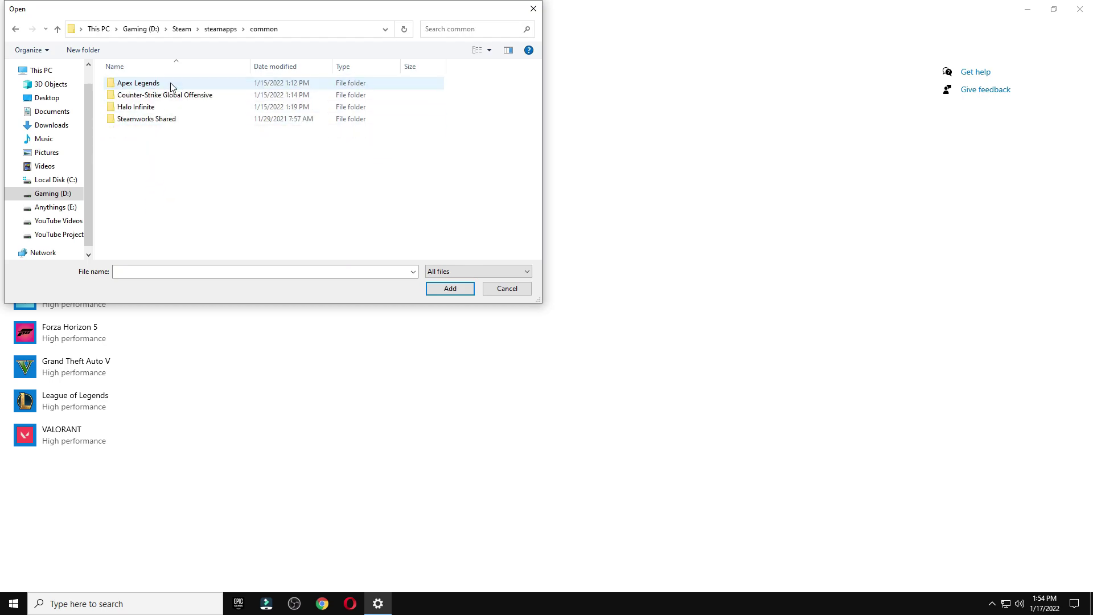
pyautogui.click(172, 95)
pyautogui.doubleClick(184, 97)
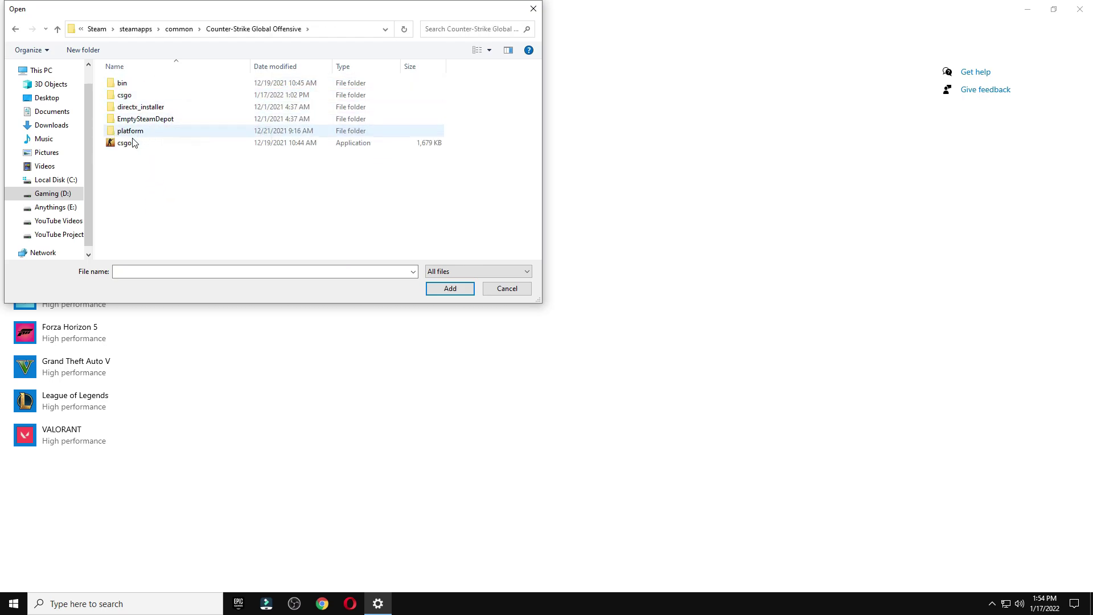
pyautogui.click(122, 143)
pyautogui.click(441, 294)
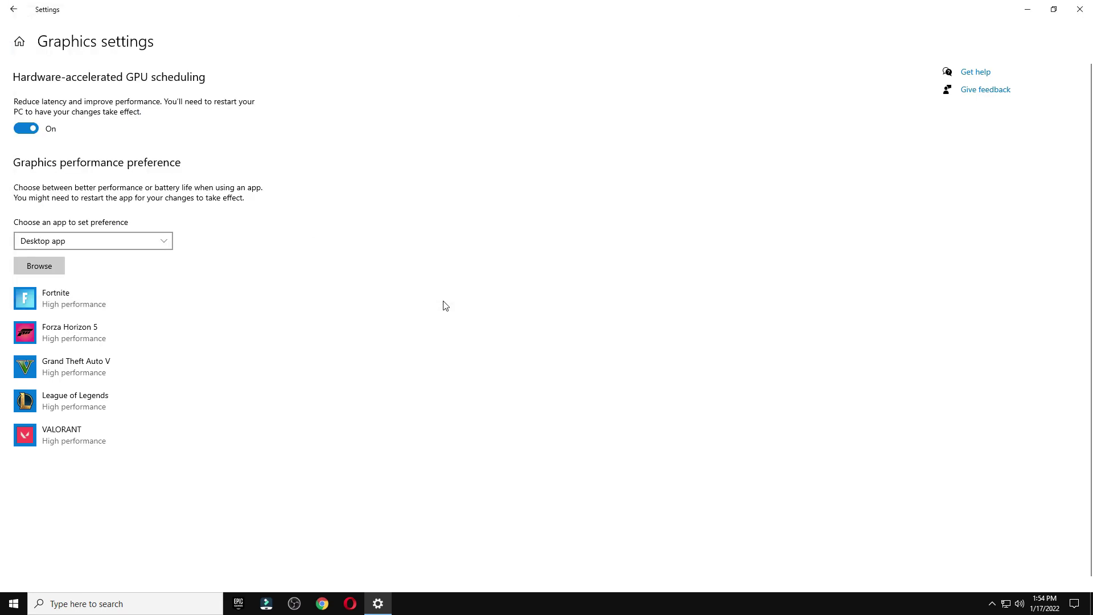
# Open csgo's graphics preference options, save the preference and close Settings.
pyautogui.click(170, 524)
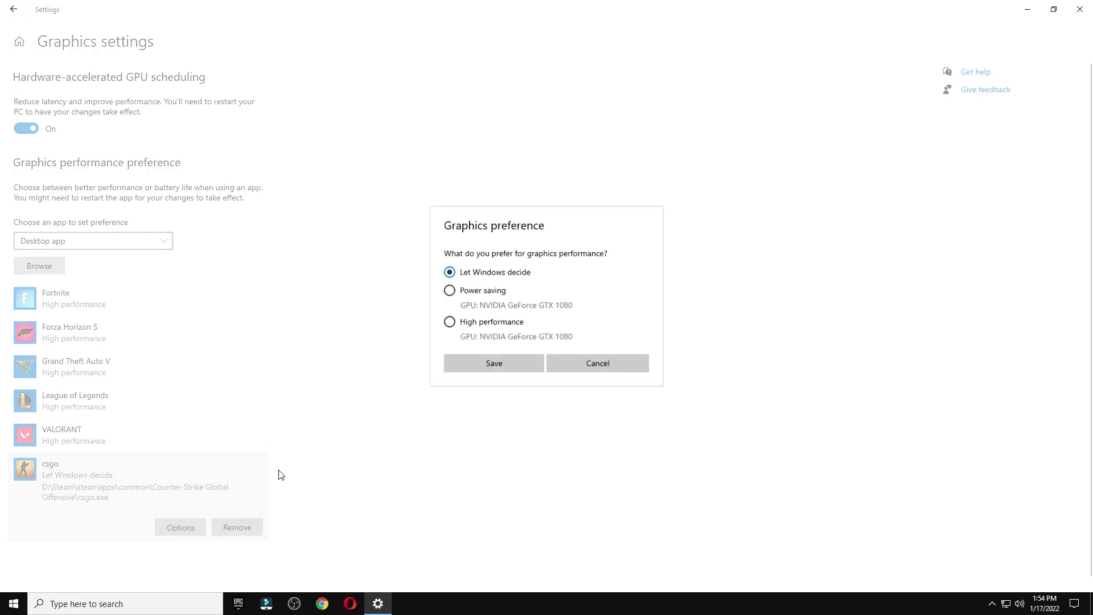
pyautogui.click(508, 367)
pyautogui.click(1079, 10)
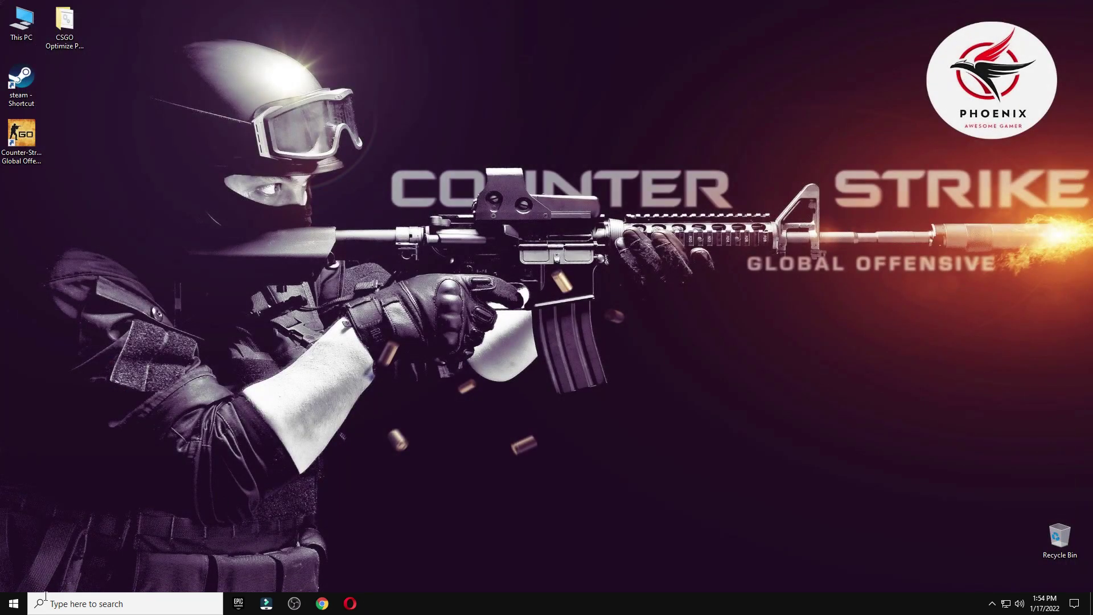
# Open the Windows power options for restarting the PC.
pyautogui.click(14, 603)
pyautogui.click(14, 578)
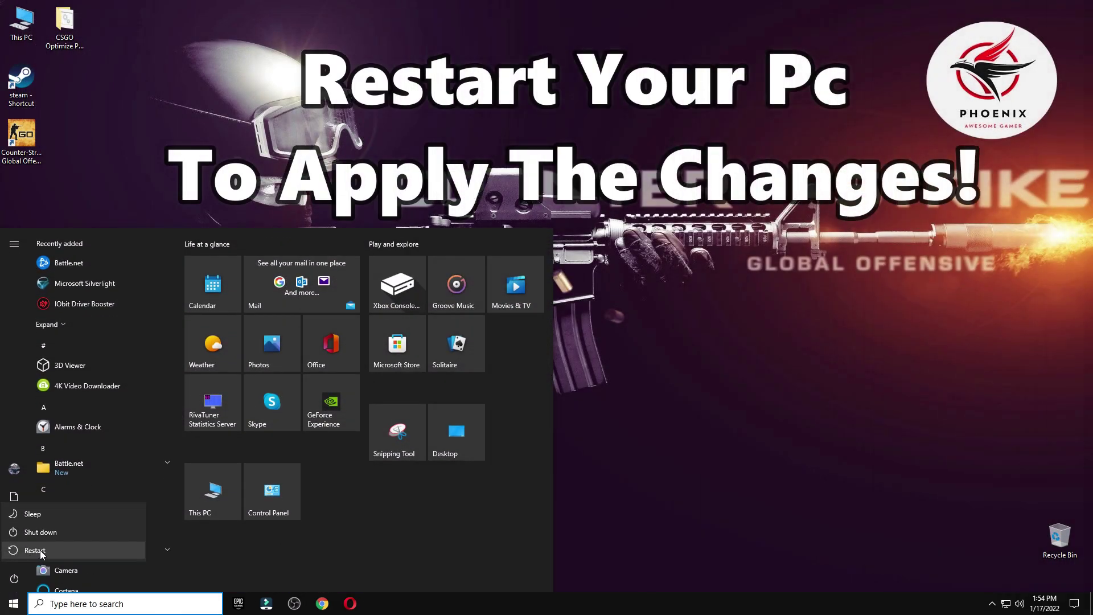